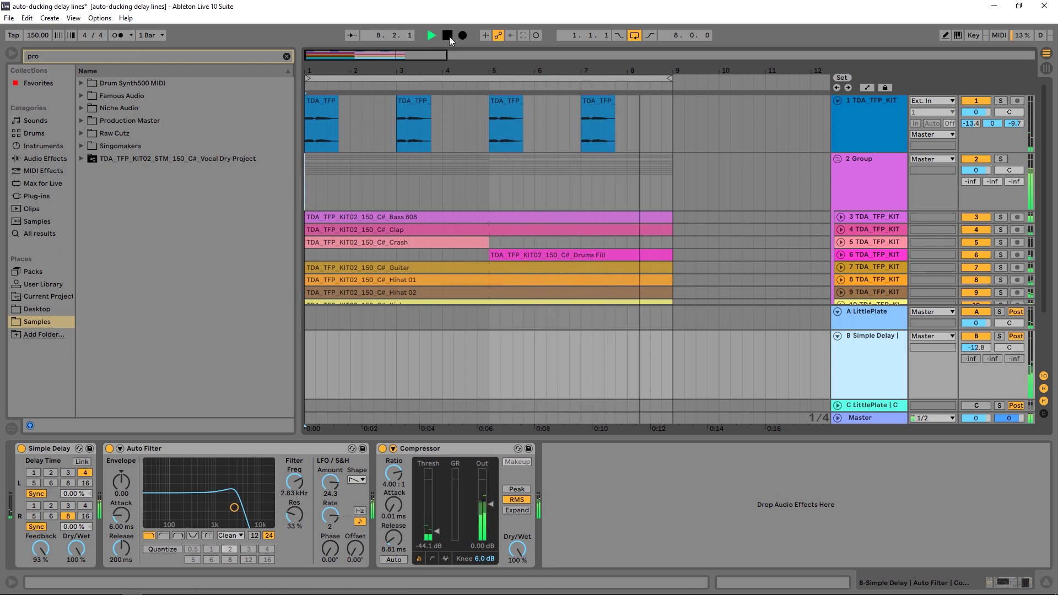
# - Select the looped bars 1 to 9, play back the full mix, and stop playback
pyautogui.click(448, 35)
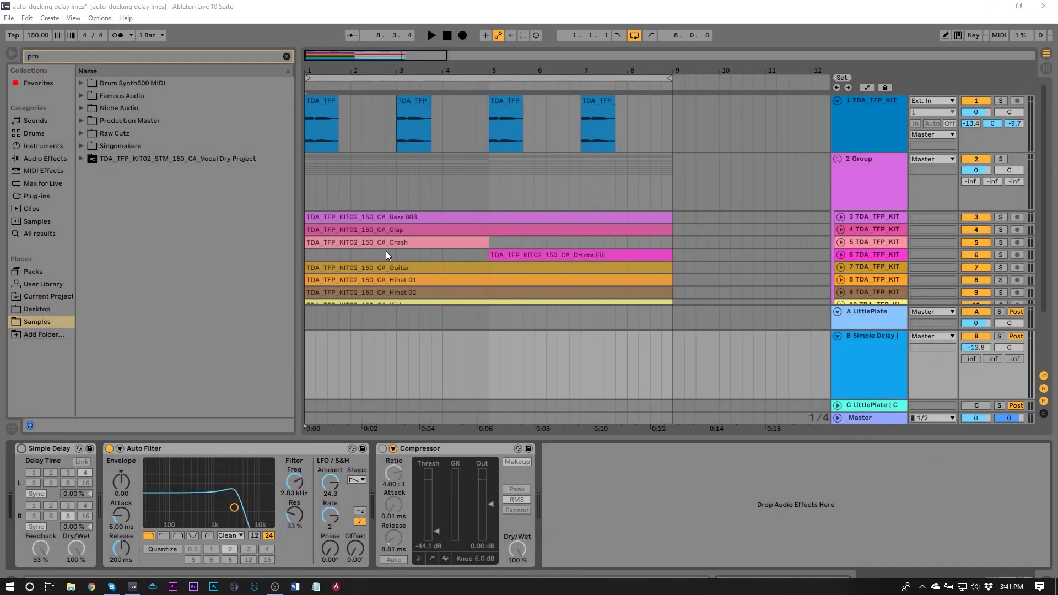
pyautogui.click(424, 138)
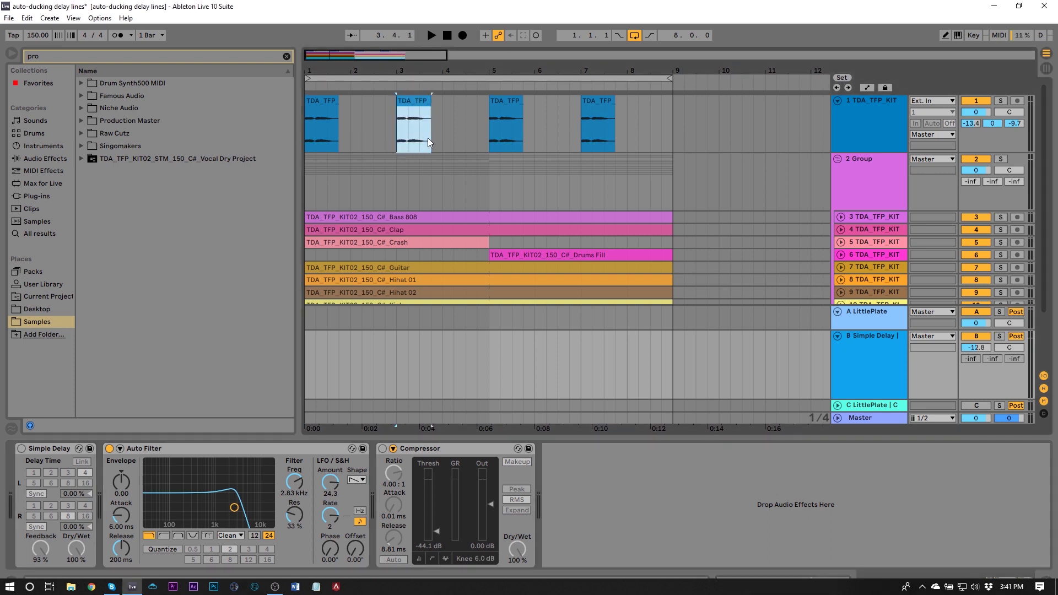
pyautogui.click(403, 78)
pyautogui.press('space')
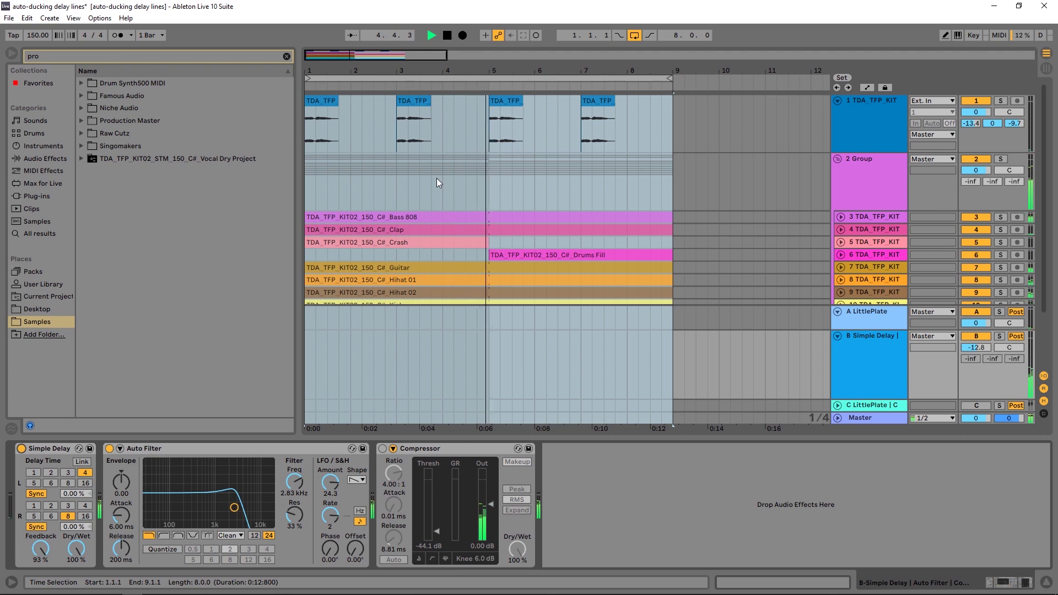
pyautogui.click(447, 36)
# - Solo the vocal track and listen to it through the Simple Delay on return B, turning the delay off at the end
pyautogui.click(1000, 101)
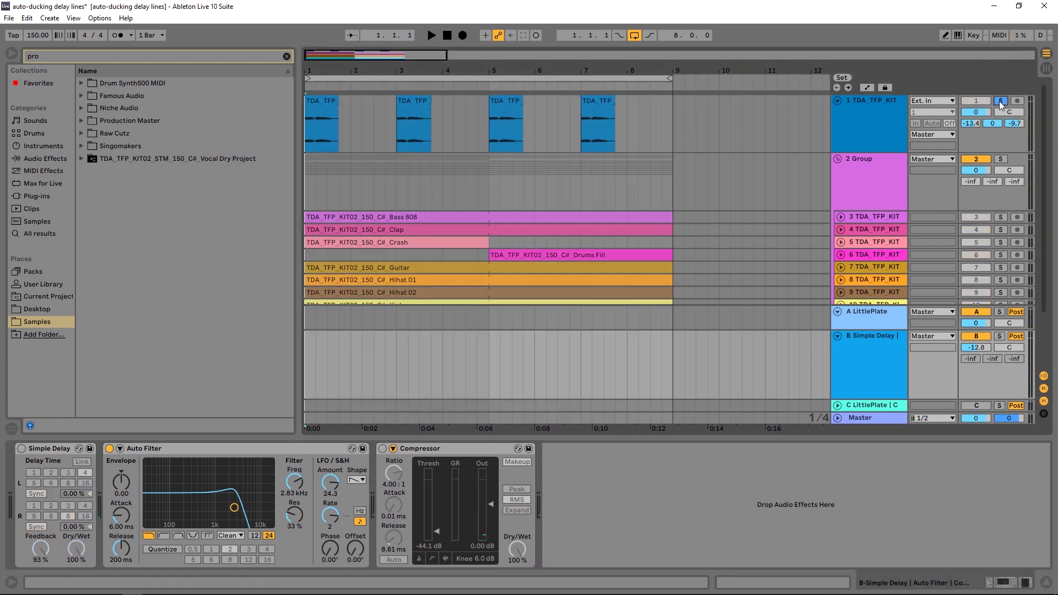
pyautogui.click(21, 448)
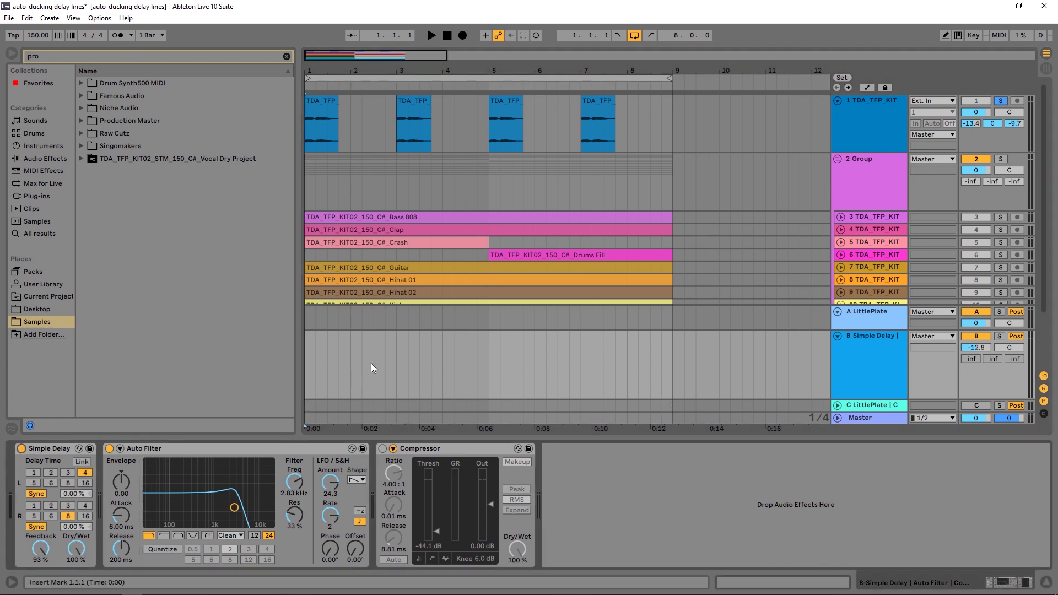
pyautogui.click(432, 35)
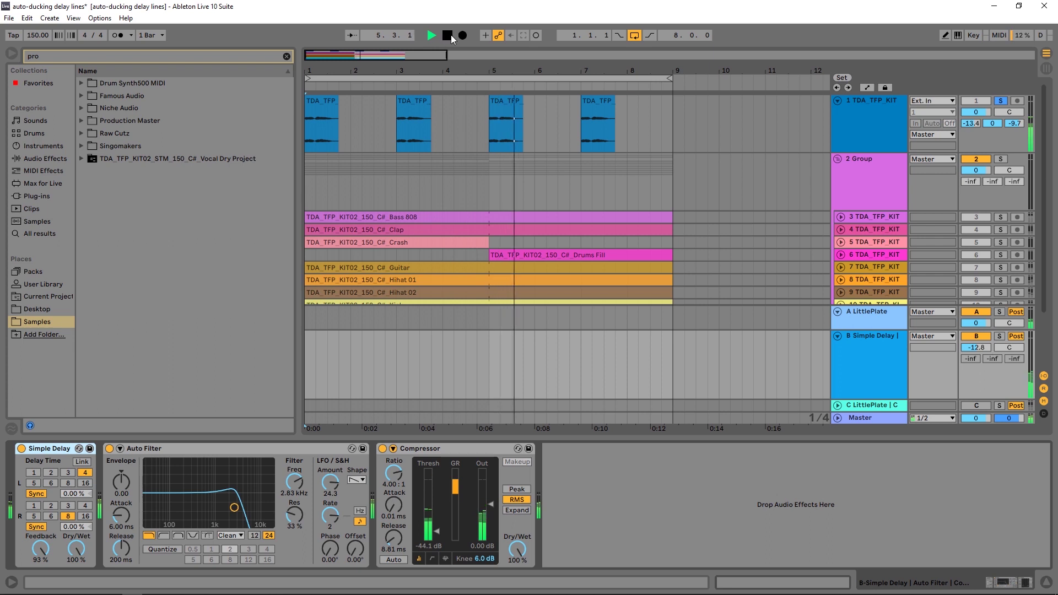
pyautogui.click(449, 37)
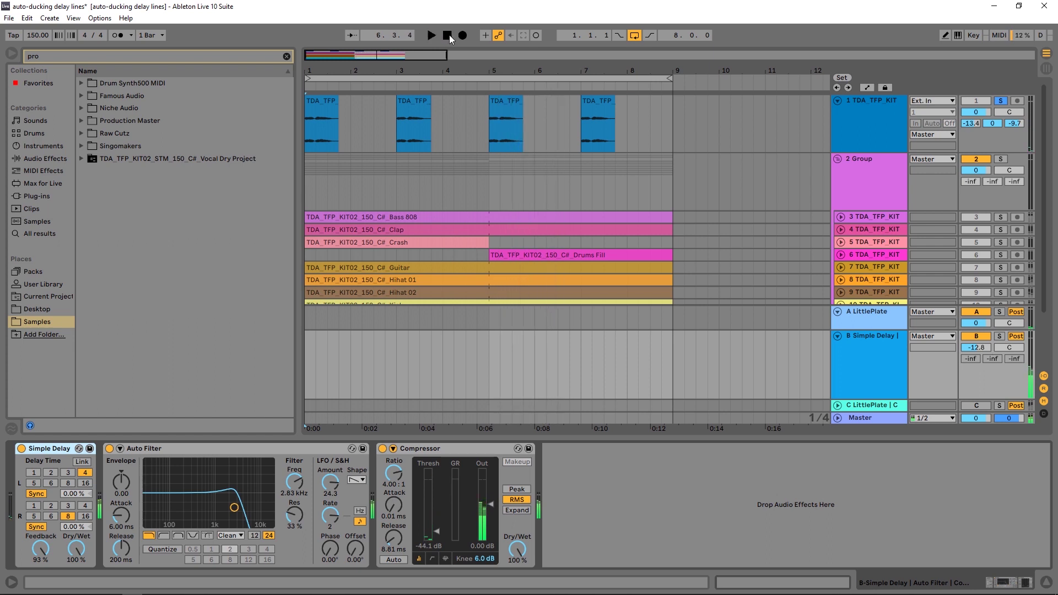
pyautogui.click(449, 37)
pyautogui.click(21, 449)
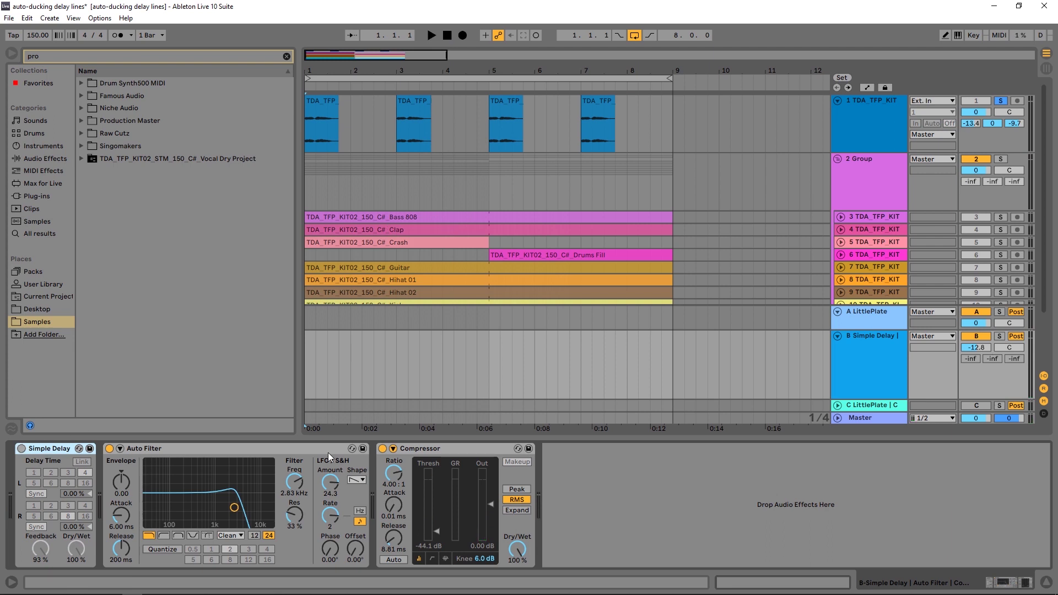
# - Delete the Simple Delay, Auto Filter and Compressor from return track B
pyautogui.click(435, 447)
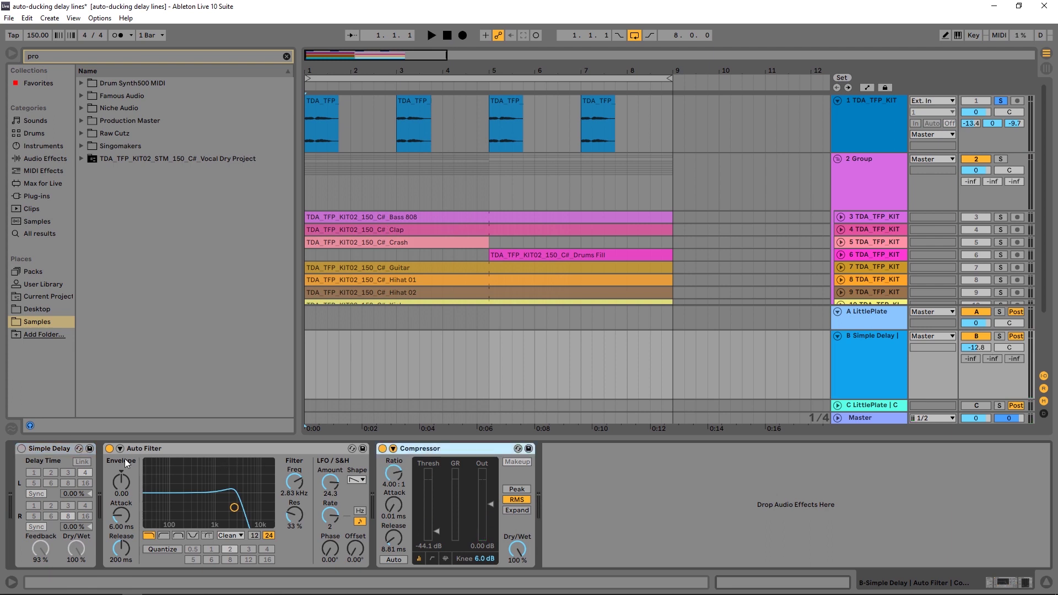
pyautogui.keyDown('shift'); pyautogui.click(62, 451); pyautogui.keyUp('shift')
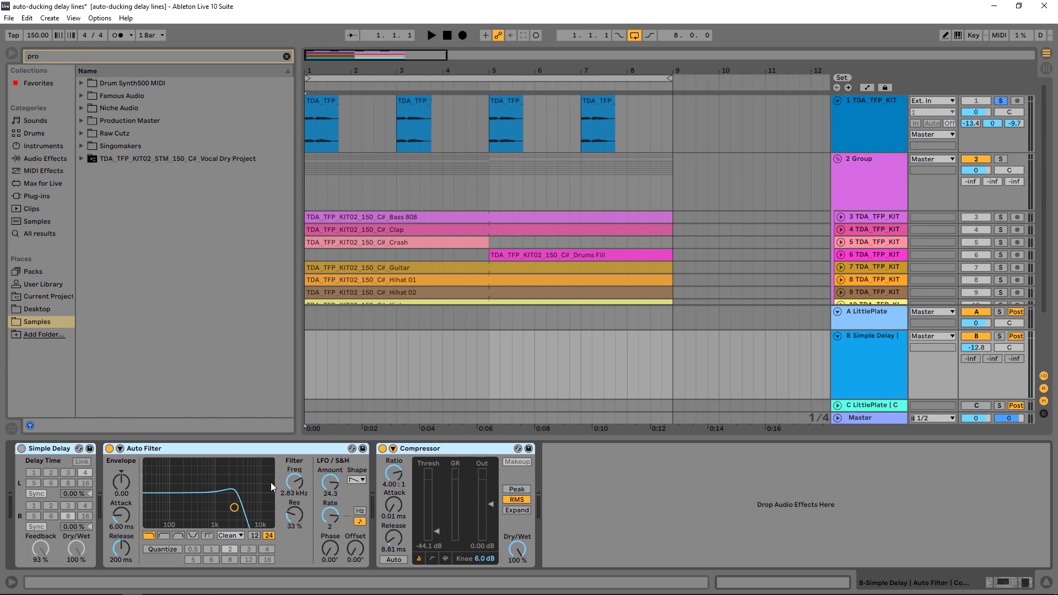
pyautogui.press('Delete')
# - Collapse the 2 Group track and select the empty return track B with its controls unfolded
pyautogui.click(33, 197)
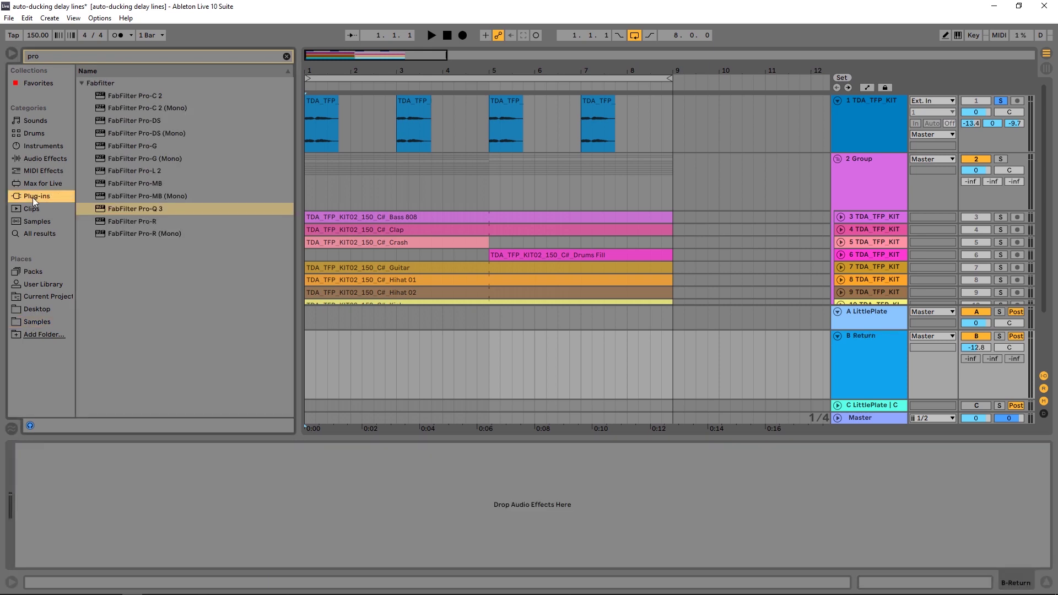
pyautogui.click(868, 365)
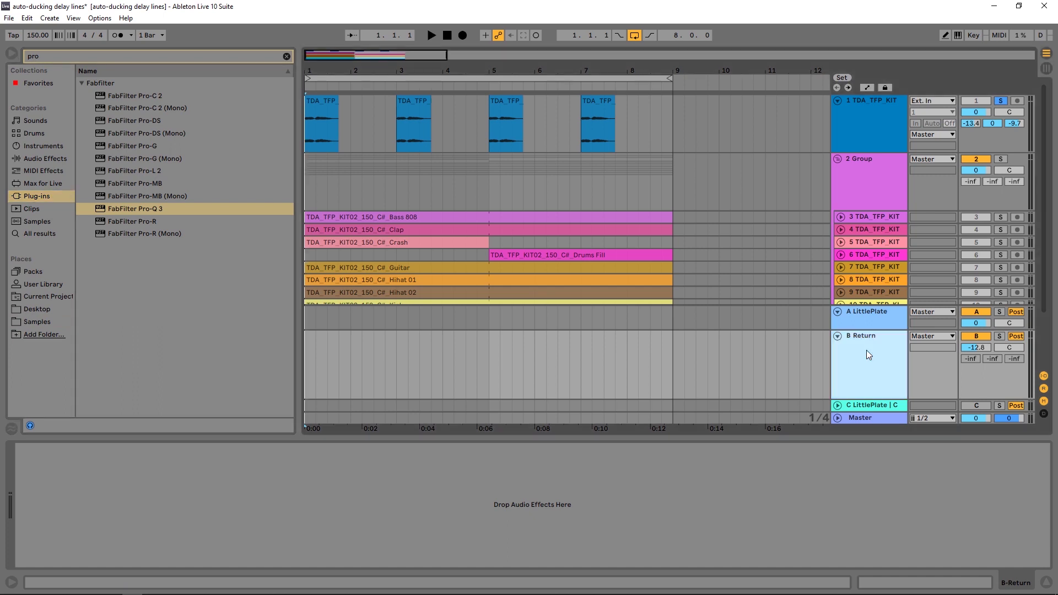
pyautogui.click(838, 337)
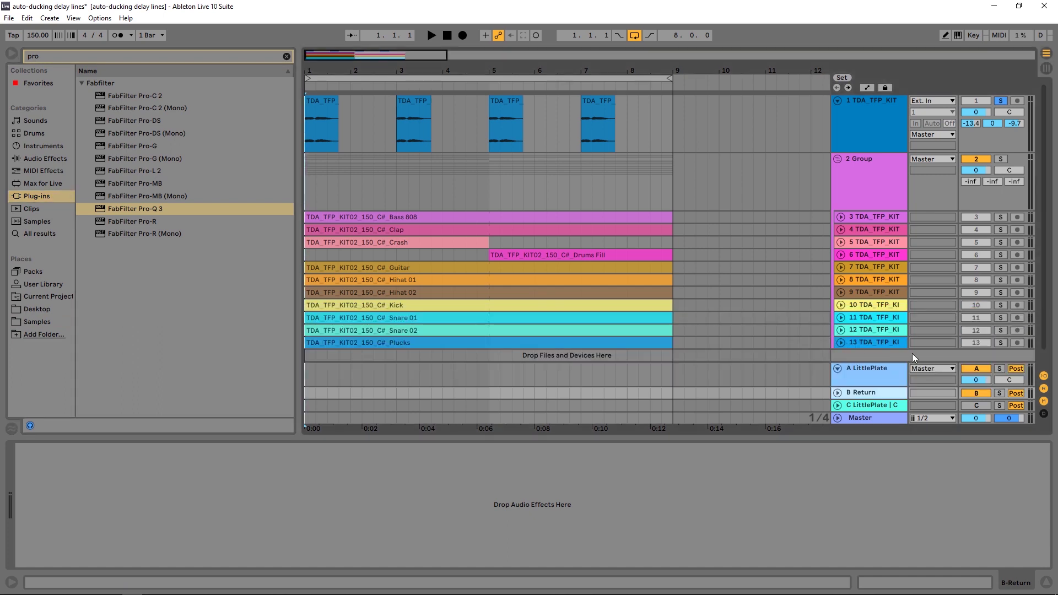
pyautogui.click(850, 160)
pyautogui.click(836, 160)
pyautogui.rightClick(866, 238)
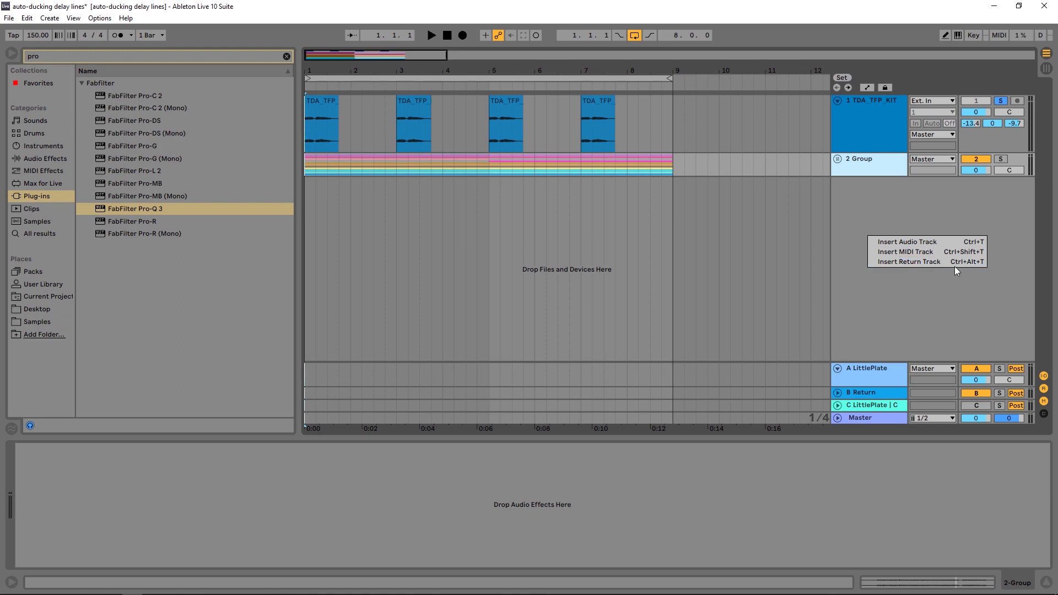
pyautogui.click(916, 327)
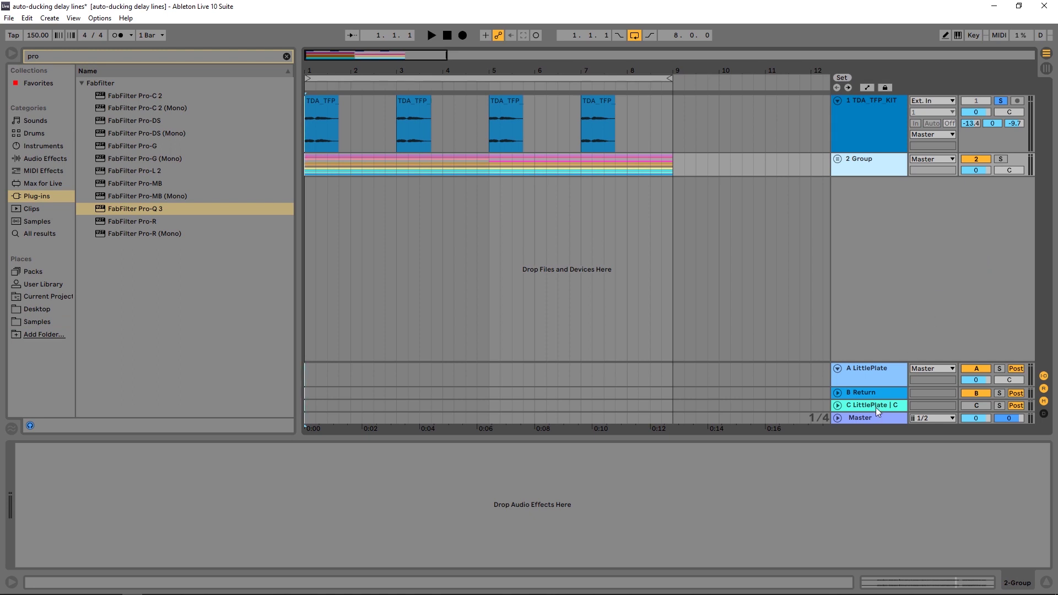
pyautogui.click(837, 393)
pyautogui.click(873, 376)
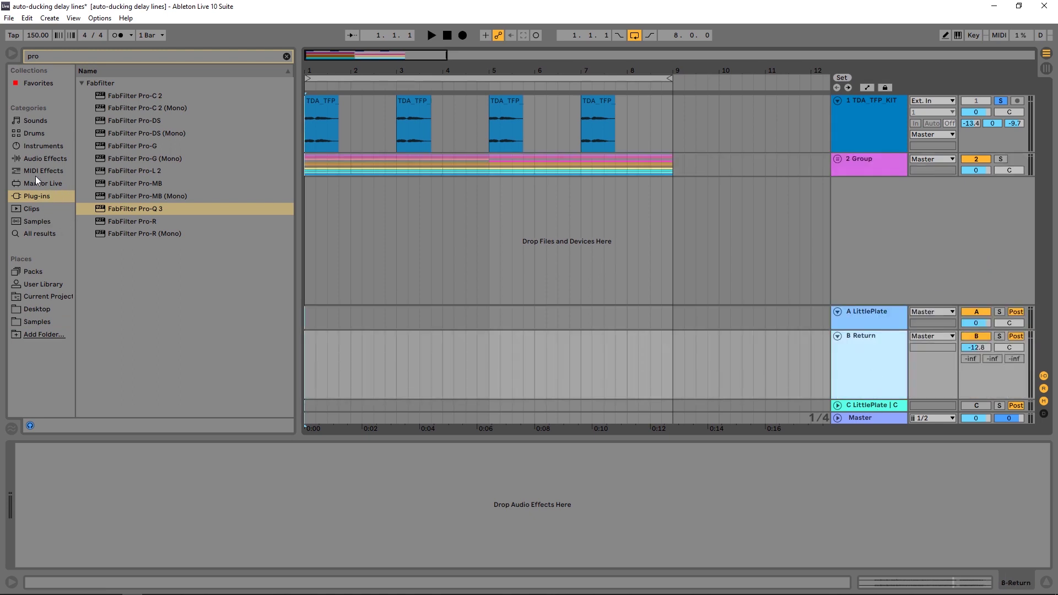
# - Load Simple Delay on return B with left time 4, right time 6, Feedback 88 % and Dry/Wet 100 %
pyautogui.click(36, 147)
pyautogui.click(37, 159)
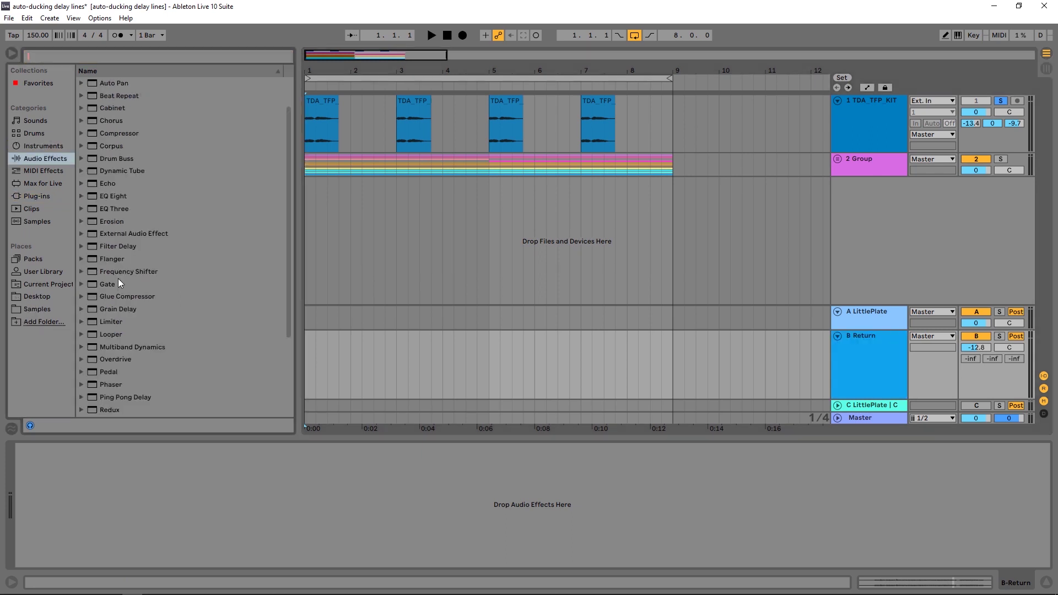
pyautogui.moveTo(91, 348); pyautogui.dragTo(726, 341)
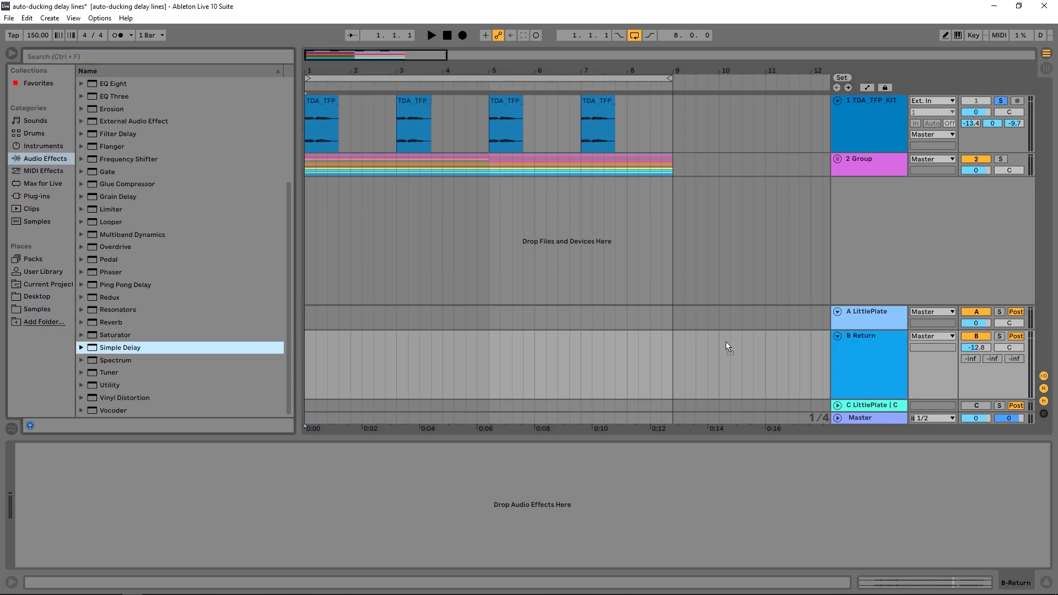
pyautogui.moveTo(858, 354); pyautogui.dragTo(243, 474)
pyautogui.moveTo(44, 552); pyautogui.dragTo(44, 529)
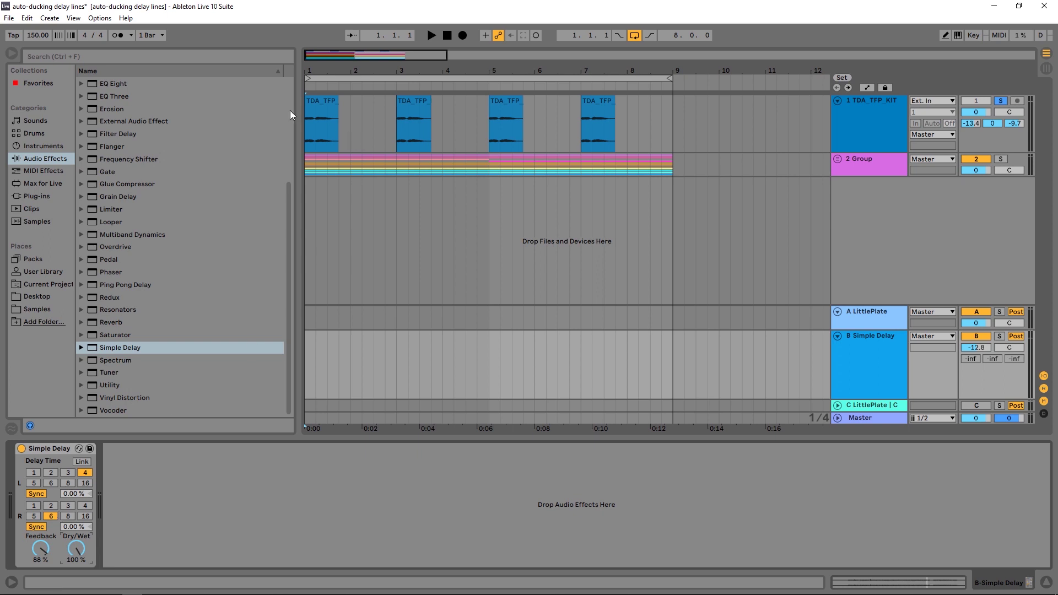
# - Lower the vocal track's send to return B to -8.4 dB
pyautogui.click(350, 78)
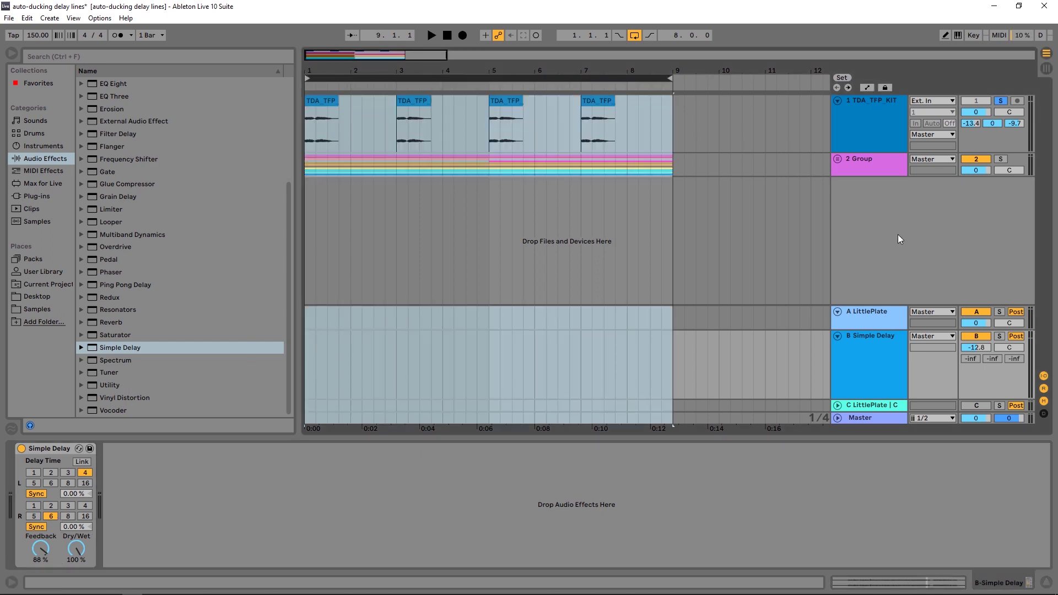
pyautogui.click(875, 134)
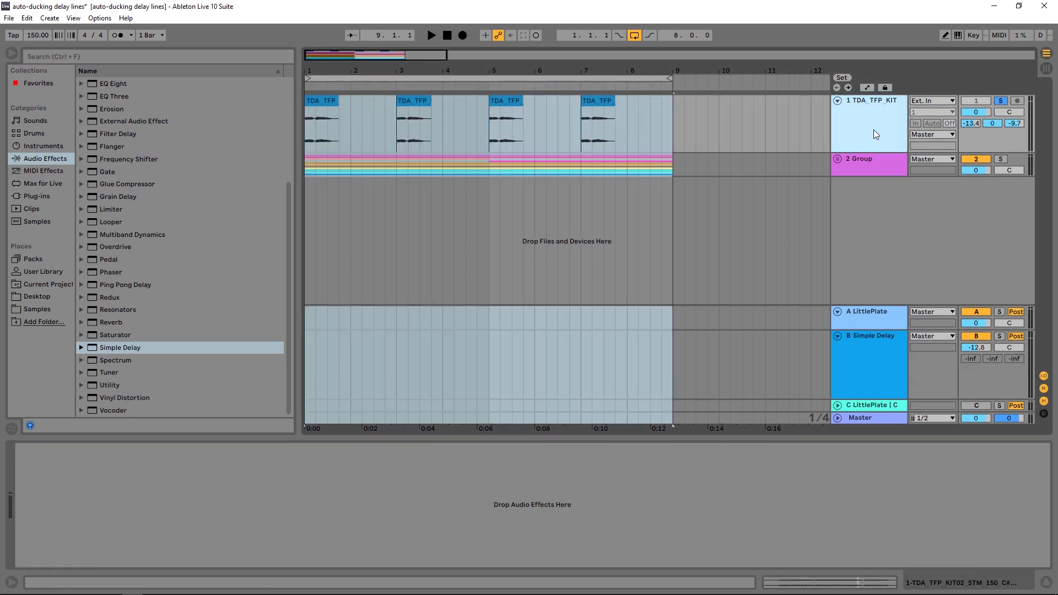
pyautogui.click(866, 347)
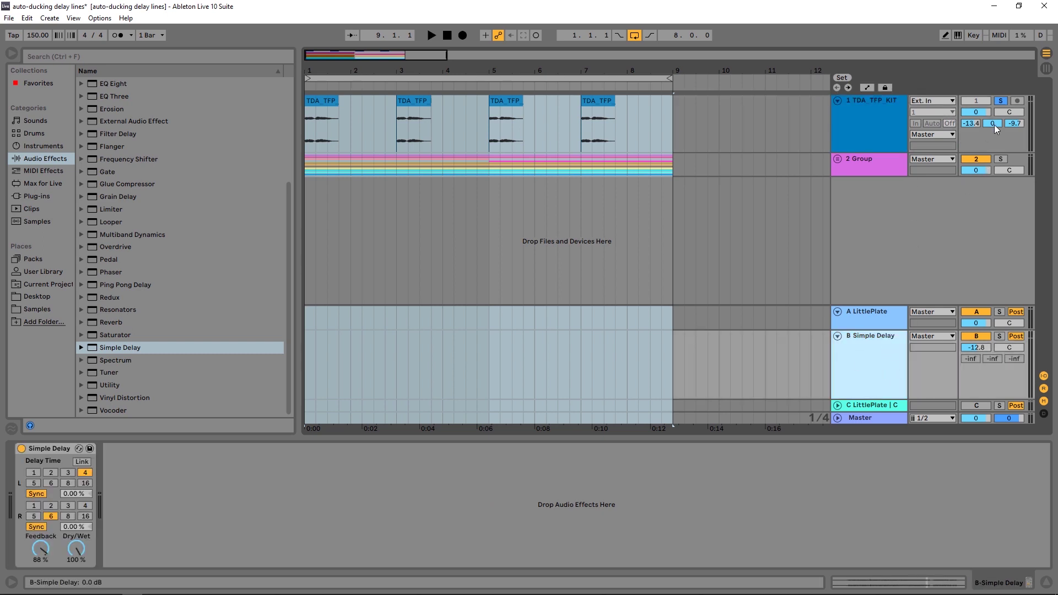
pyautogui.moveTo(994, 124); pyautogui.dragTo(995, 154)
pyautogui.click(859, 321)
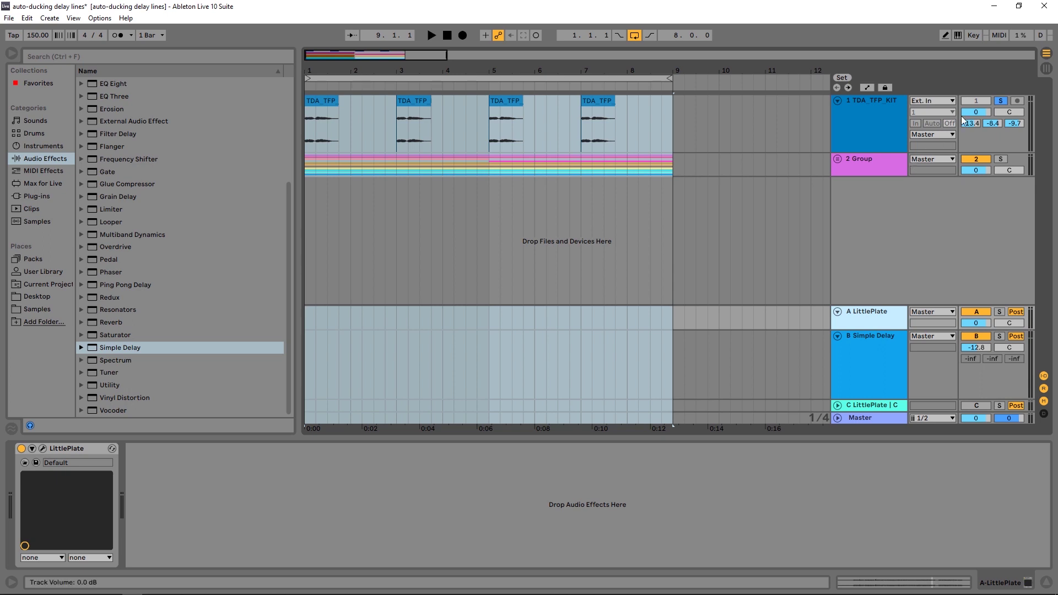
# - Audition the soloed vocal with its send to return B at -8.4 dB and at 0 dB
pyautogui.press('space')
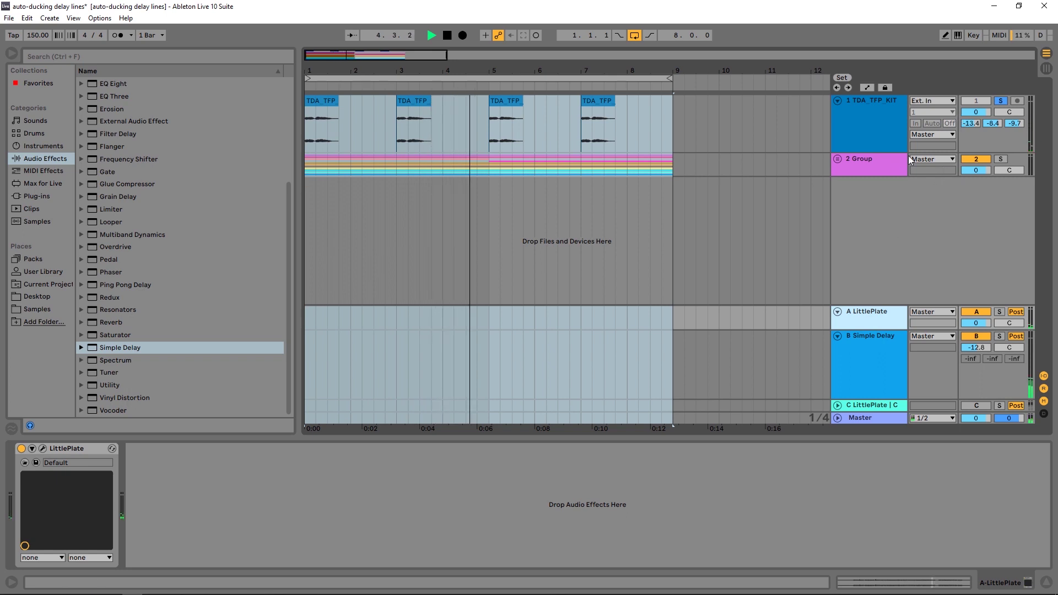
pyautogui.press('space')
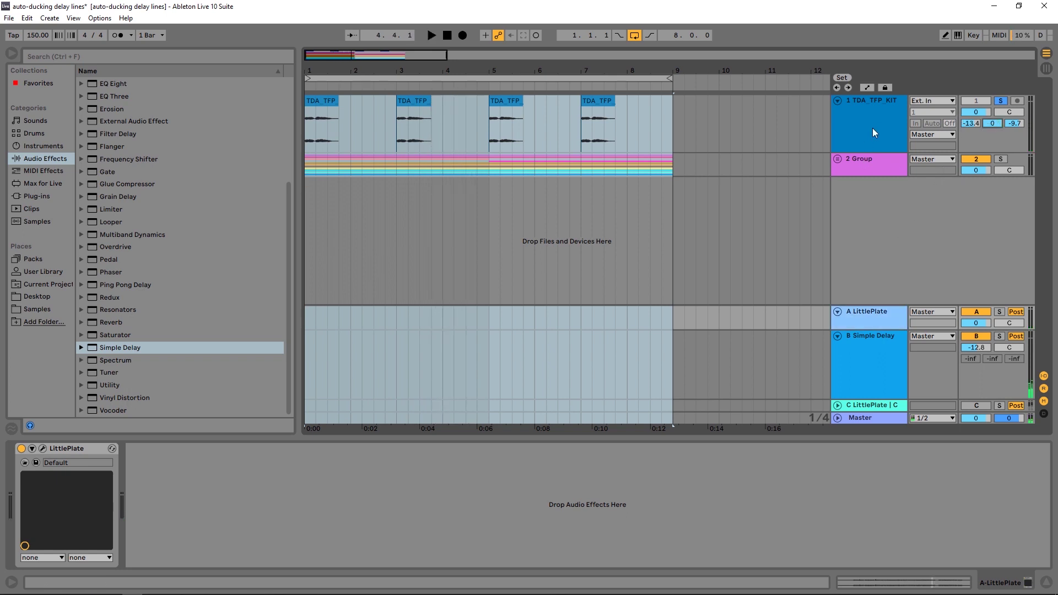
pyautogui.press('space')
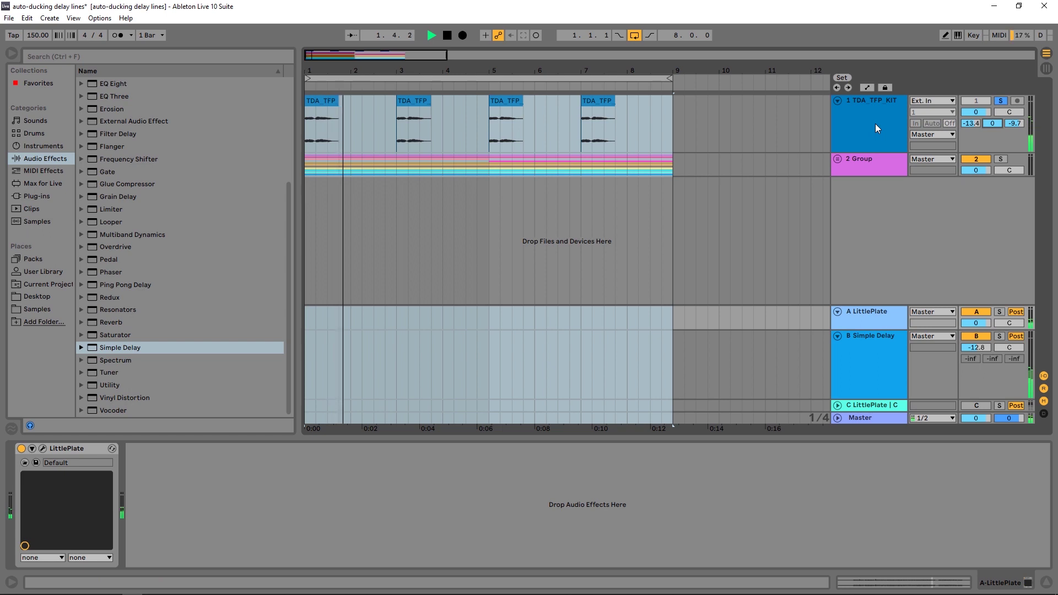
pyautogui.click(448, 35)
# - Set the volume of return track B to -13.4 dB and turn its Simple Delay on
pyautogui.click(864, 353)
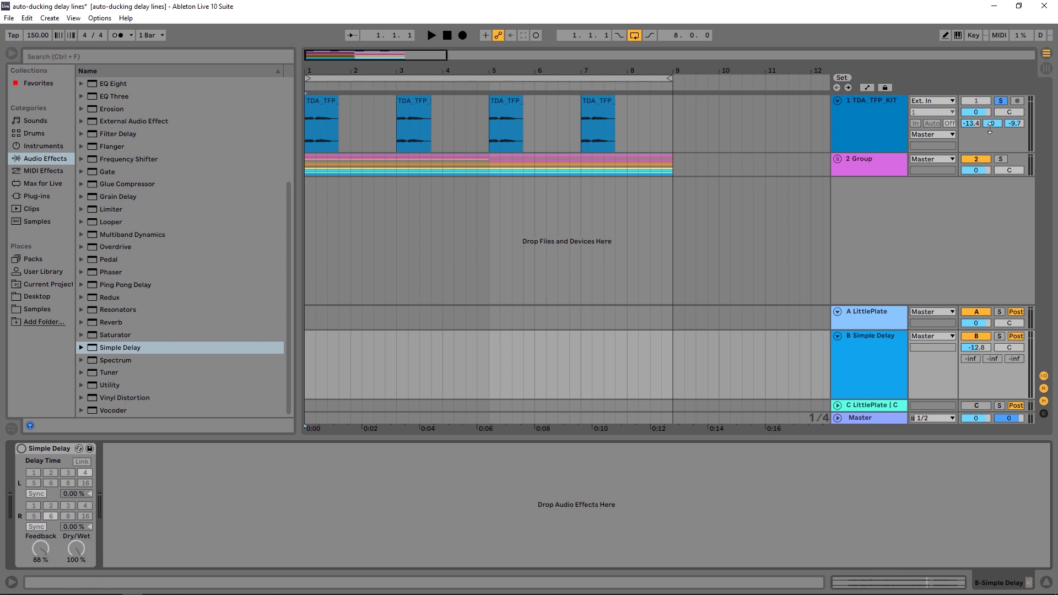
pyautogui.moveTo(993, 123); pyautogui.dragTo(985, 148)
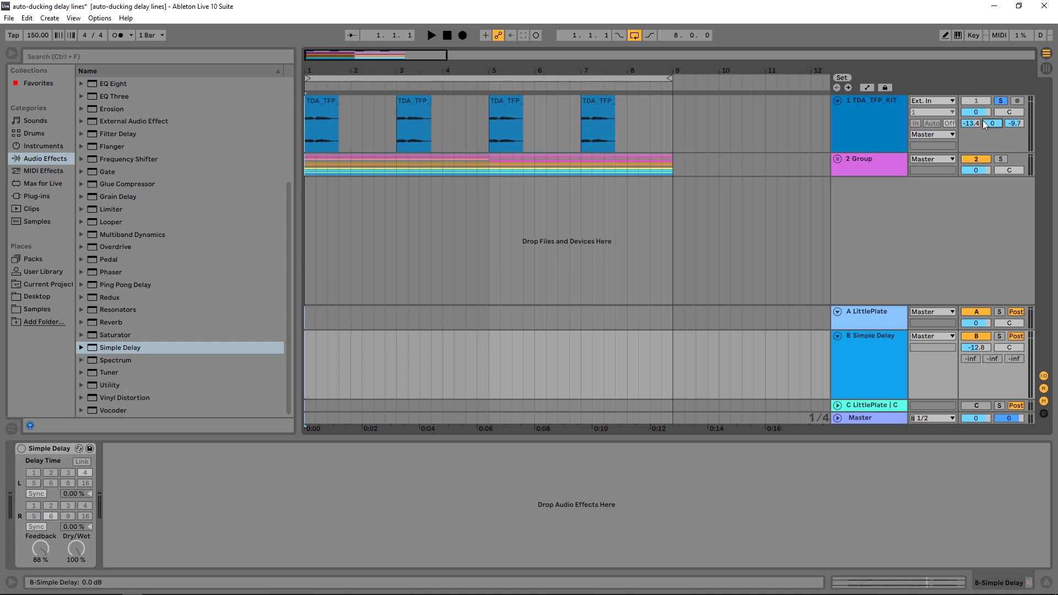
pyautogui.moveTo(977, 350); pyautogui.dragTo(979, 349)
pyautogui.click(22, 449)
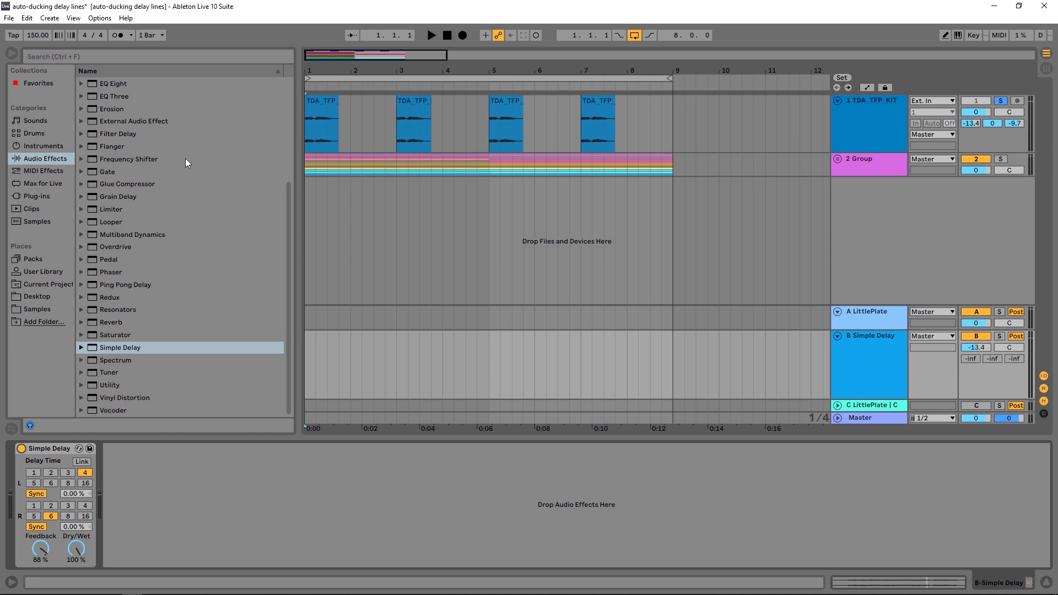
# - Add a Compressor after the Simple Delay on return B and enable its sidechain
pyautogui.scroll(4, 181, 171)
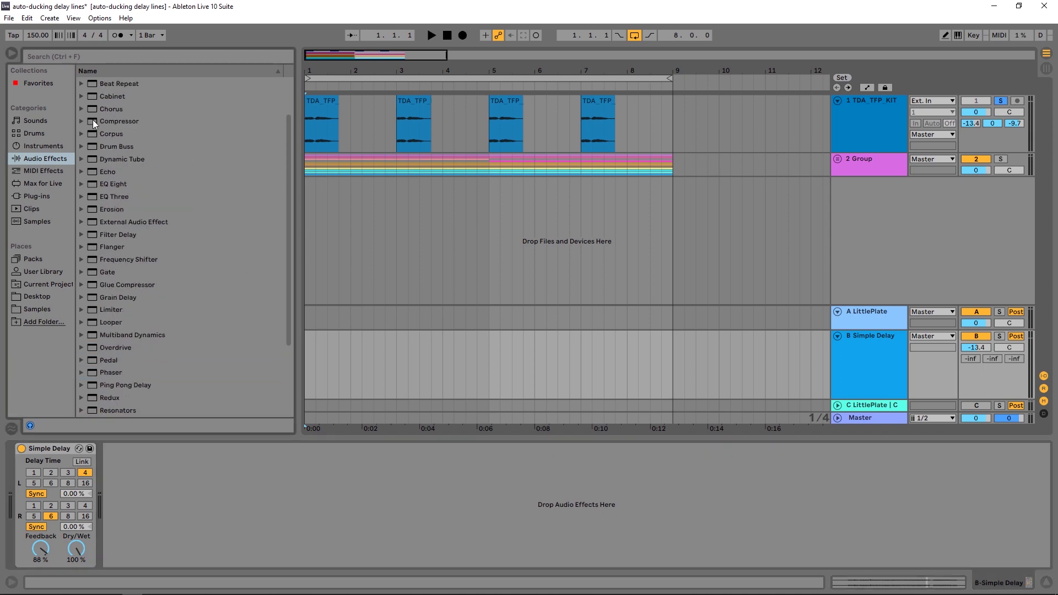
pyautogui.moveTo(92, 121); pyautogui.dragTo(197, 474)
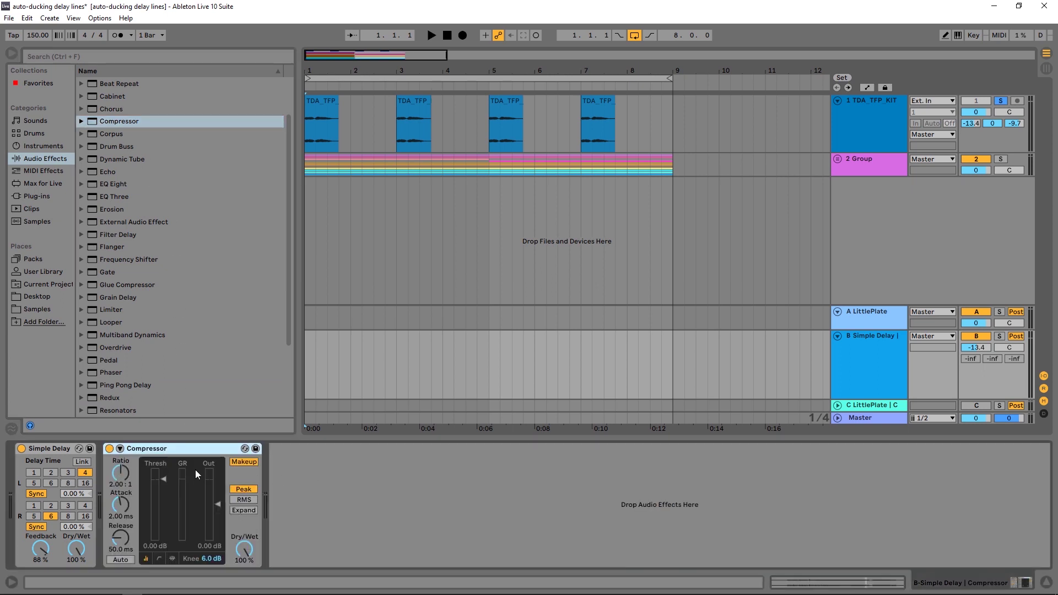
pyautogui.click(120, 448)
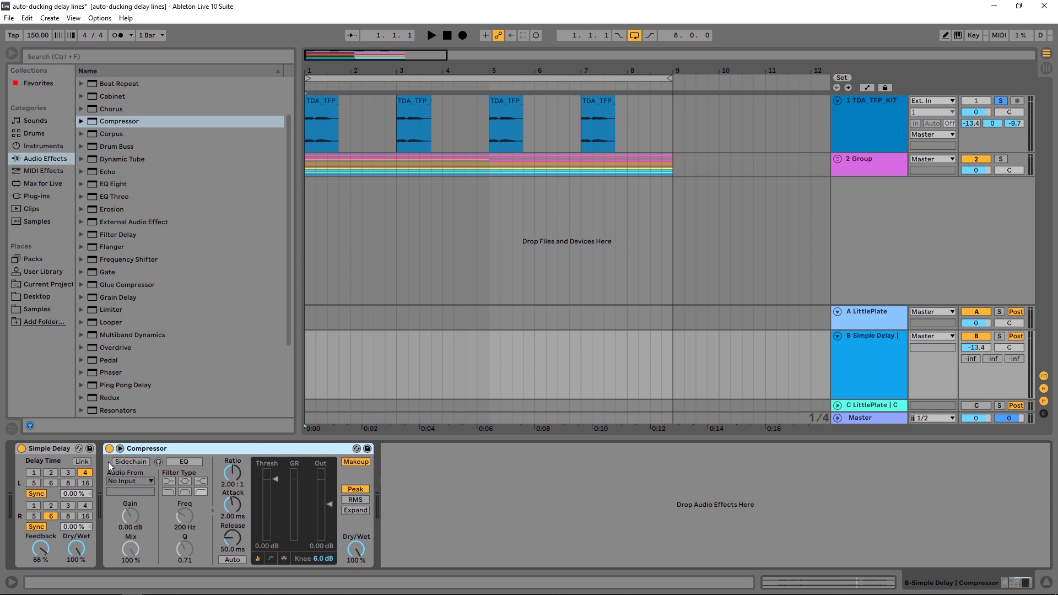
pyautogui.click(131, 462)
# - Set the Compressor's sidechain source to track 1, TDA TFP KIT02 STM 150 C# Vocal Dry, and its threshold to -36.5 dB
pyautogui.click(134, 479)
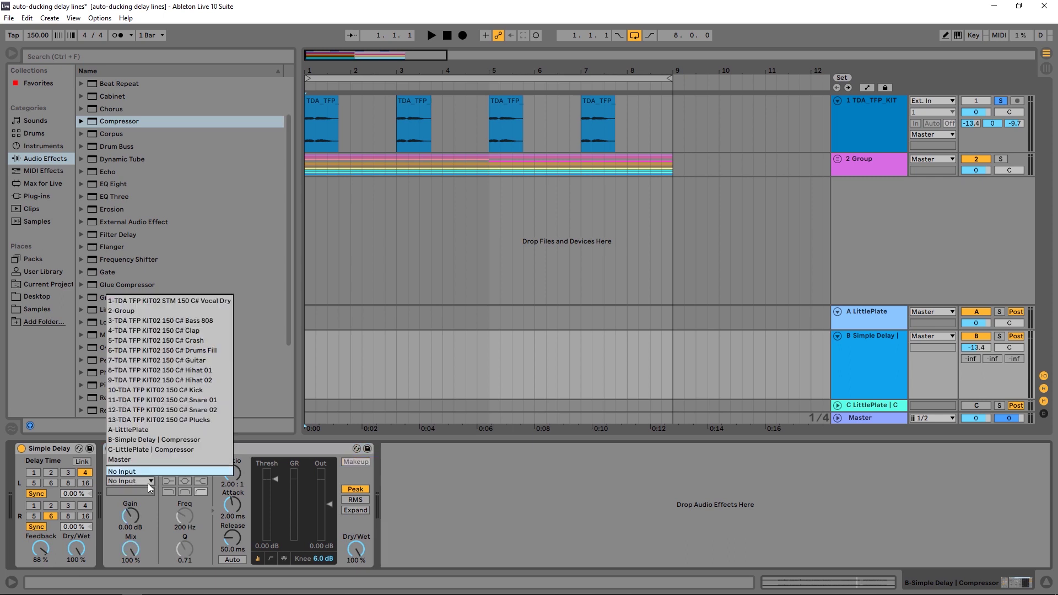
pyautogui.click(139, 300)
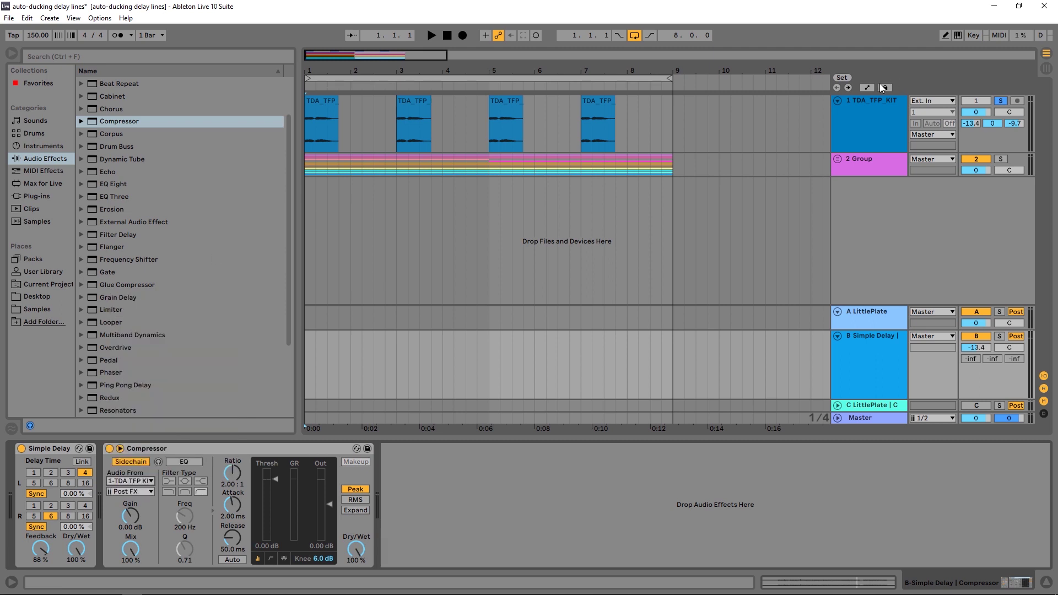
pyautogui.moveTo(275, 478); pyautogui.dragTo(275, 523)
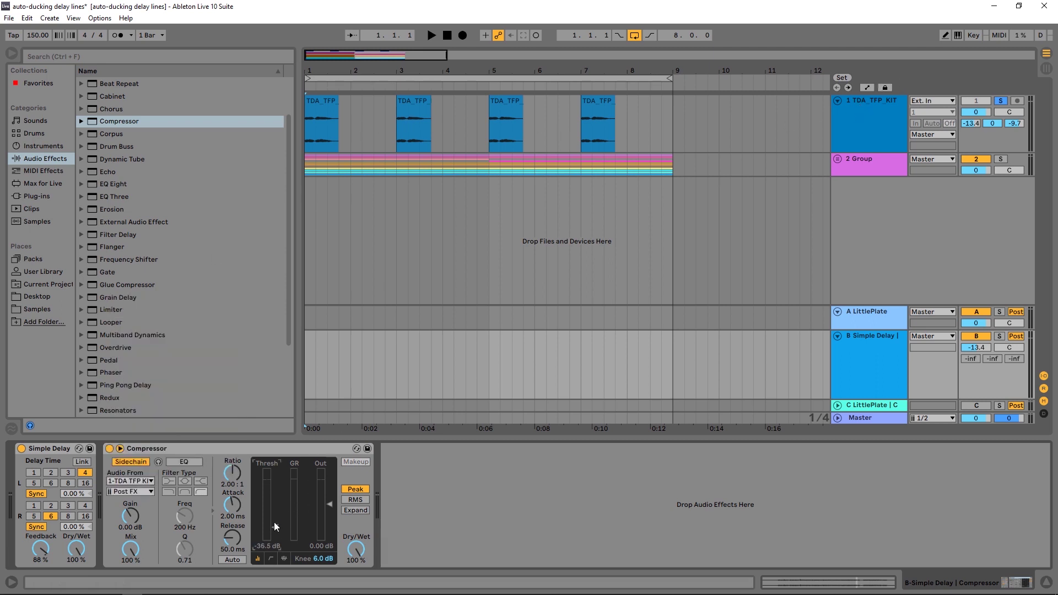
# - Set the Compressor's ratio to 4:1, attack to 0.01 ms and release to 6.35 ms, with RMS detection
pyautogui.click(231, 485)
pyautogui.write('4')
pyautogui.press('Return')
pyautogui.moveTo(238, 511); pyautogui.dragTo(239, 545)
pyautogui.moveTo(232, 537); pyautogui.dragTo(232, 554)
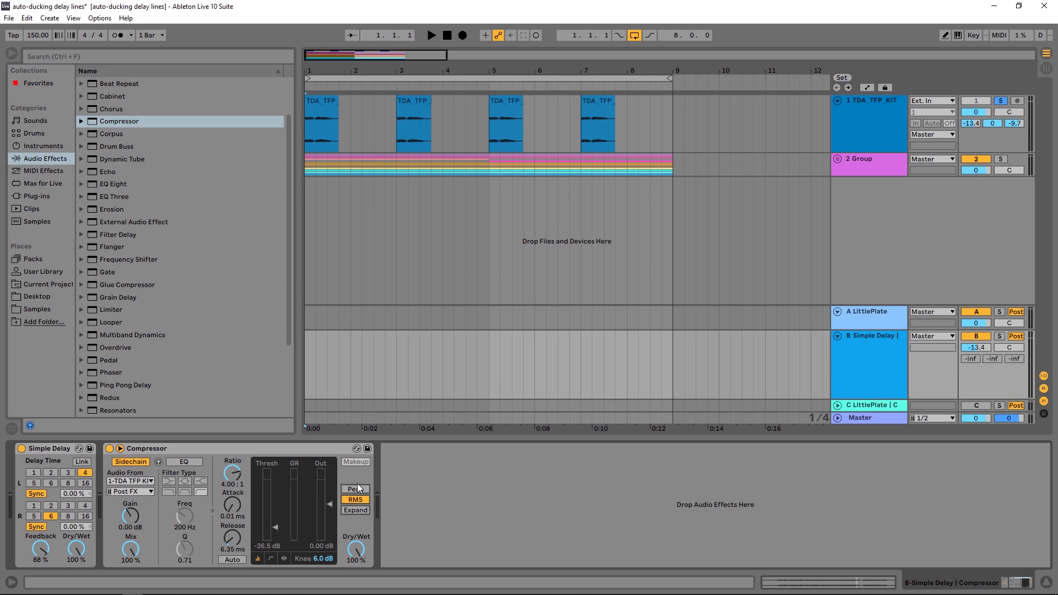
# - Set the Compressor's threshold to -51.5 dB during playback and compare the delay with the Compressor off and on
pyautogui.press('space')
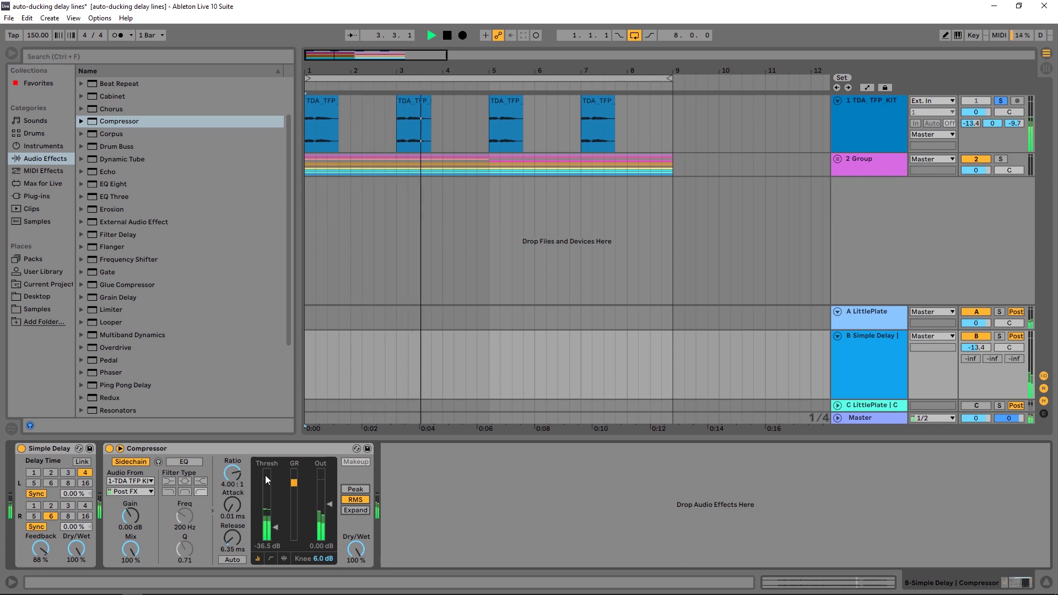
pyautogui.moveTo(265, 476); pyautogui.dragTo(265, 516)
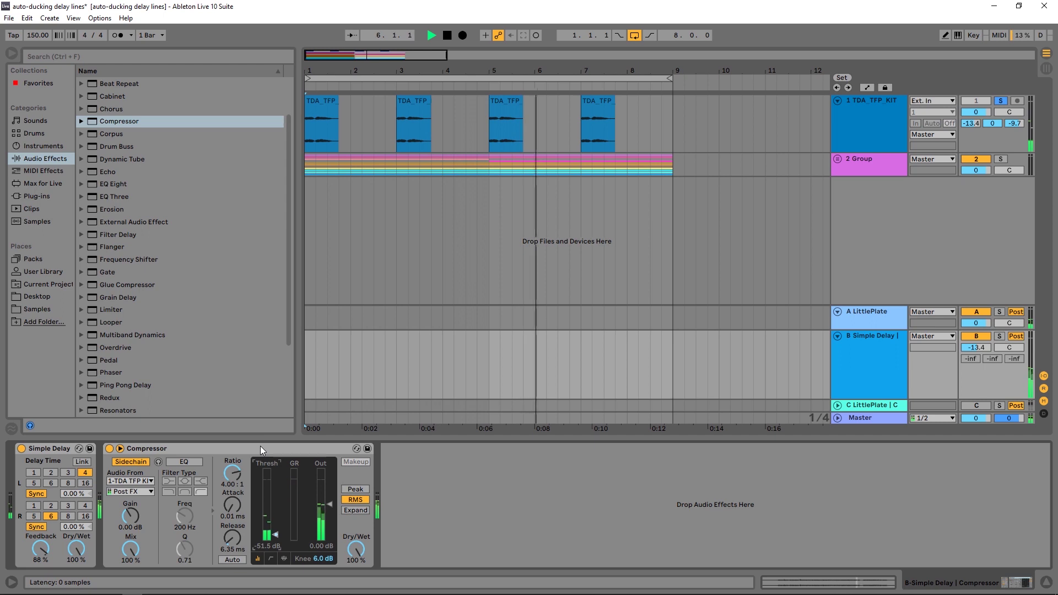
pyautogui.click(109, 448)
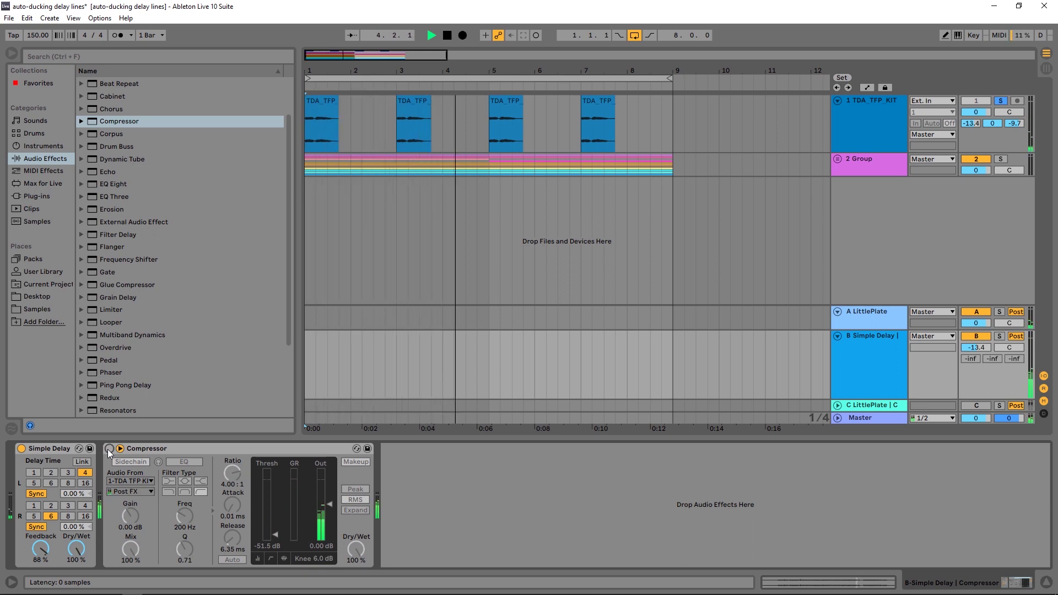
pyautogui.click(109, 449)
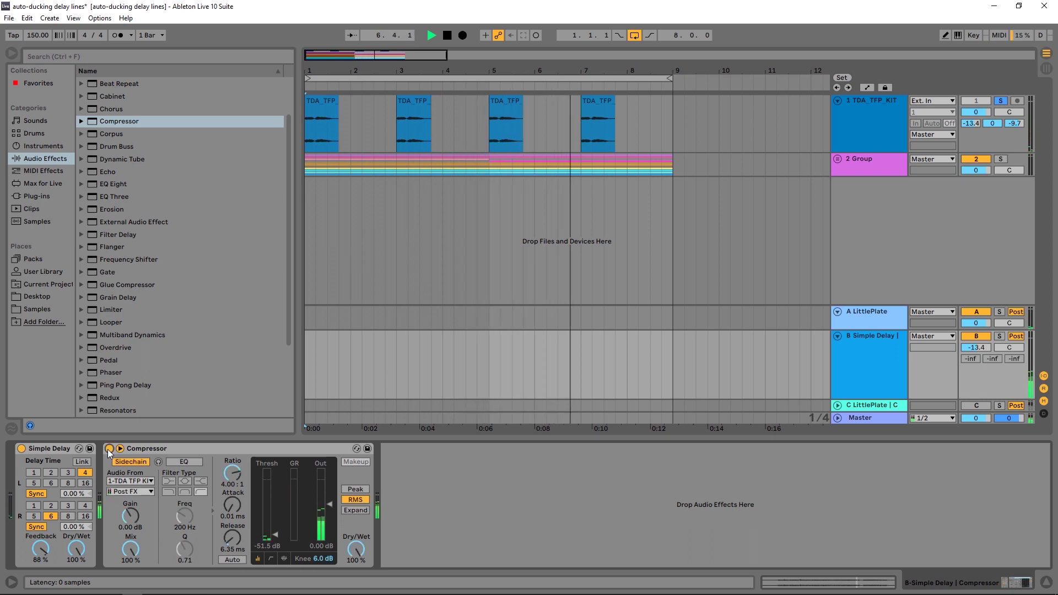
# - Stop playback and switch the Simple Delay off and back on to clear its remaining echoes
pyautogui.click(21, 448)
pyautogui.press('space')
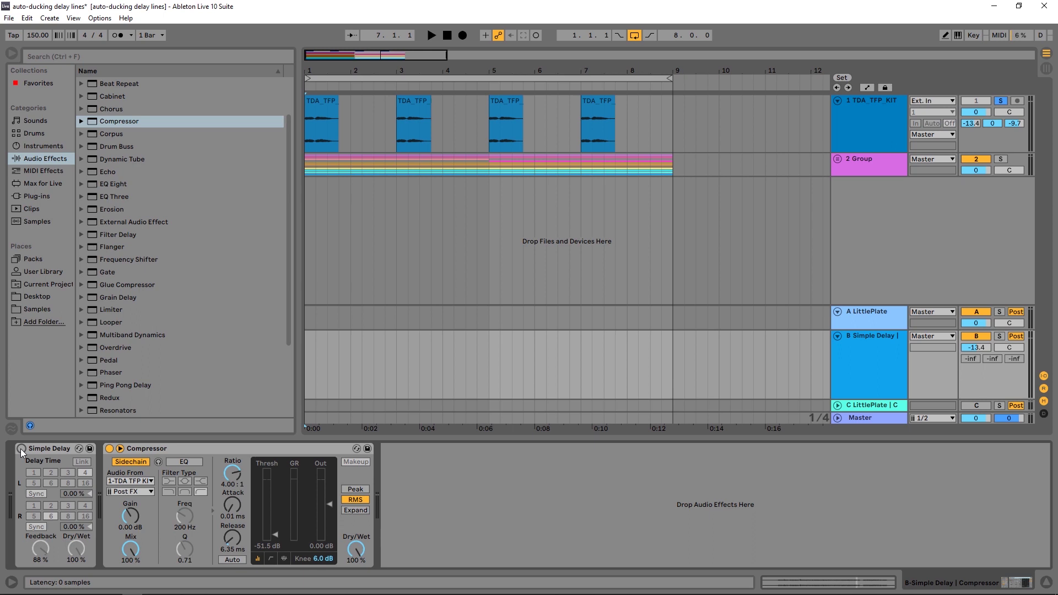
pyautogui.click(21, 448)
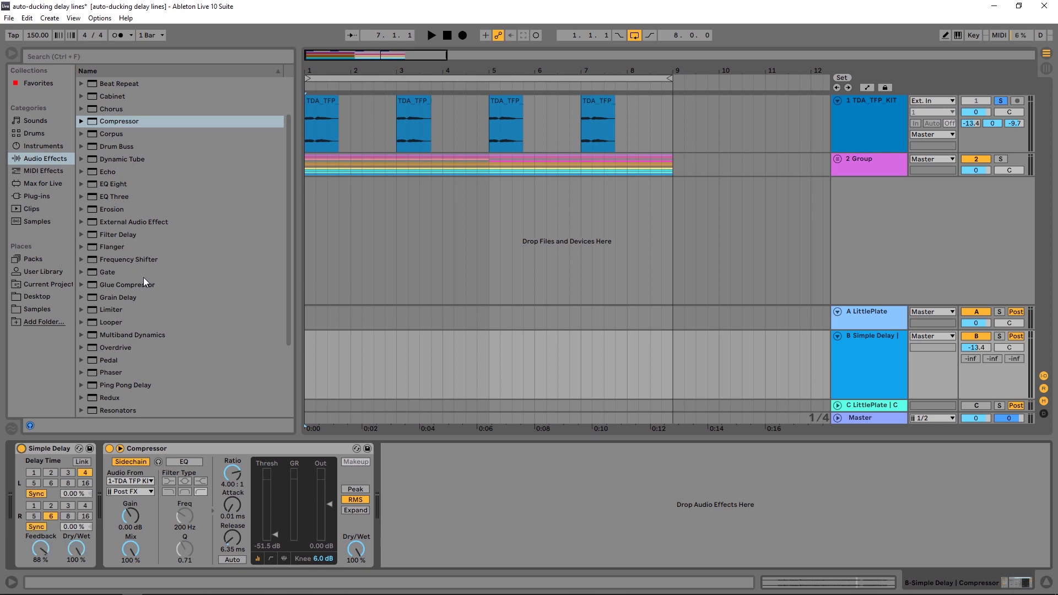
# - Insert an Auto Filter between the Simple Delay and Compressor, with its frequency at 4.55 kHz and resonance at 31%
pyautogui.scroll(3, 144, 281)
pyautogui.moveTo(95, 107); pyautogui.dragTo(127, 485)
pyautogui.moveTo(292, 515); pyautogui.dragTo(294, 496)
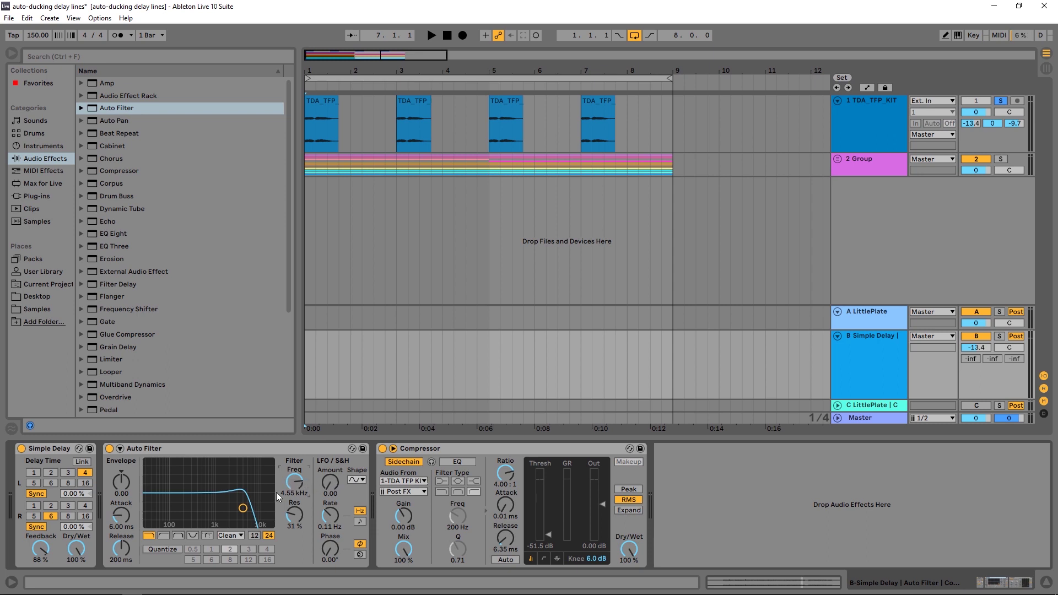
# - Sync the Auto Filter's LFO to the tempo and set its rate to 2 bars, matching the vocal's repeat length
pyautogui.click(360, 521)
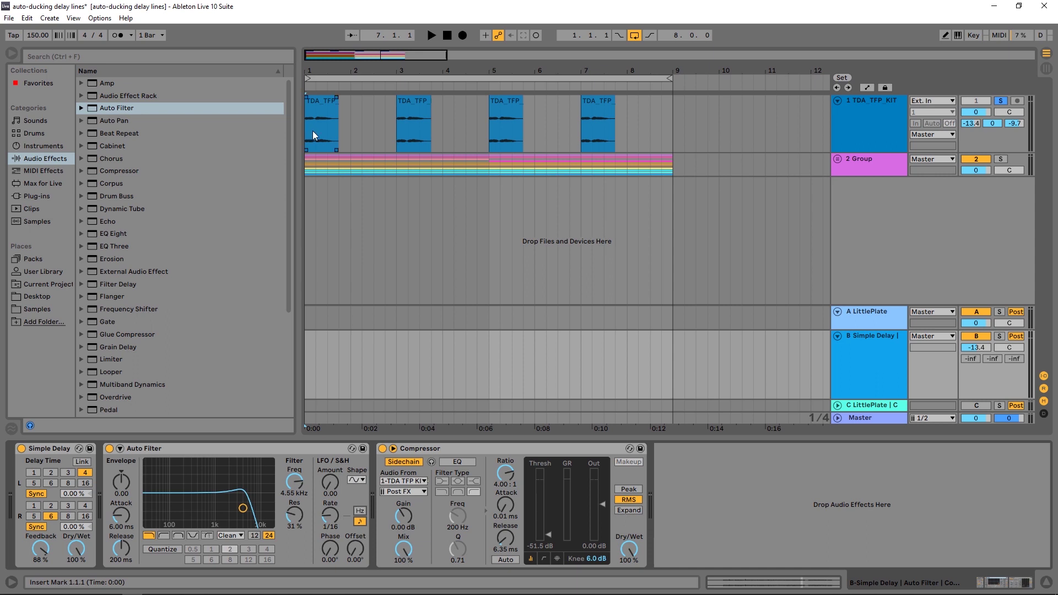
pyautogui.moveTo(391, 120); pyautogui.dragTo(297, 120)
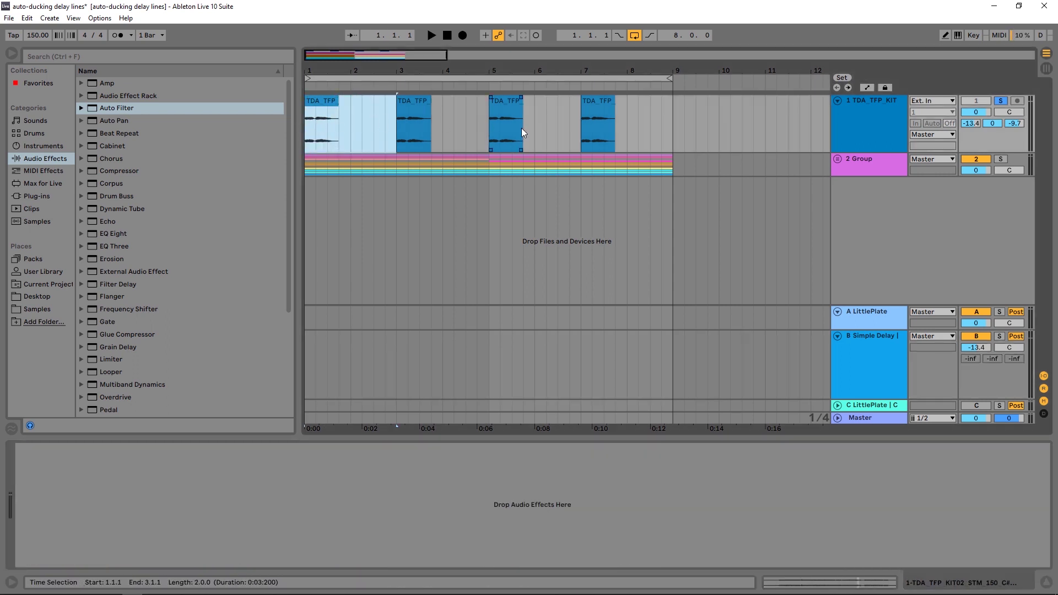
pyautogui.click(862, 345)
pyautogui.moveTo(331, 514); pyautogui.dragTo(330, 478)
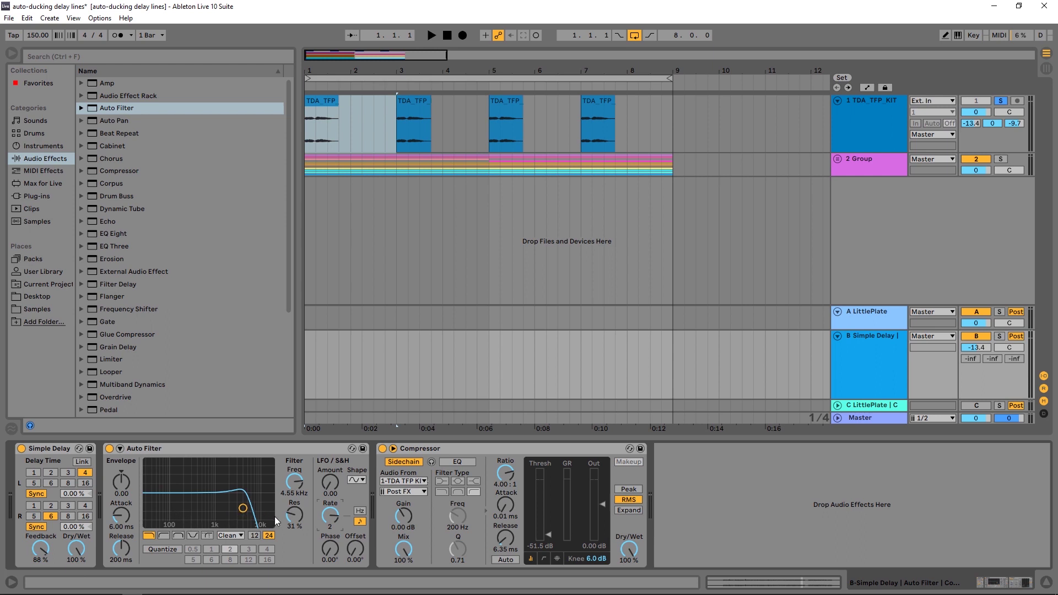
# - Set the Auto Filter's LFO amount to 25.2 while auditioning, and silence the echoes by switching off the Simple Delay
pyautogui.moveTo(330, 483); pyautogui.dragTo(331, 470)
pyautogui.press('space')
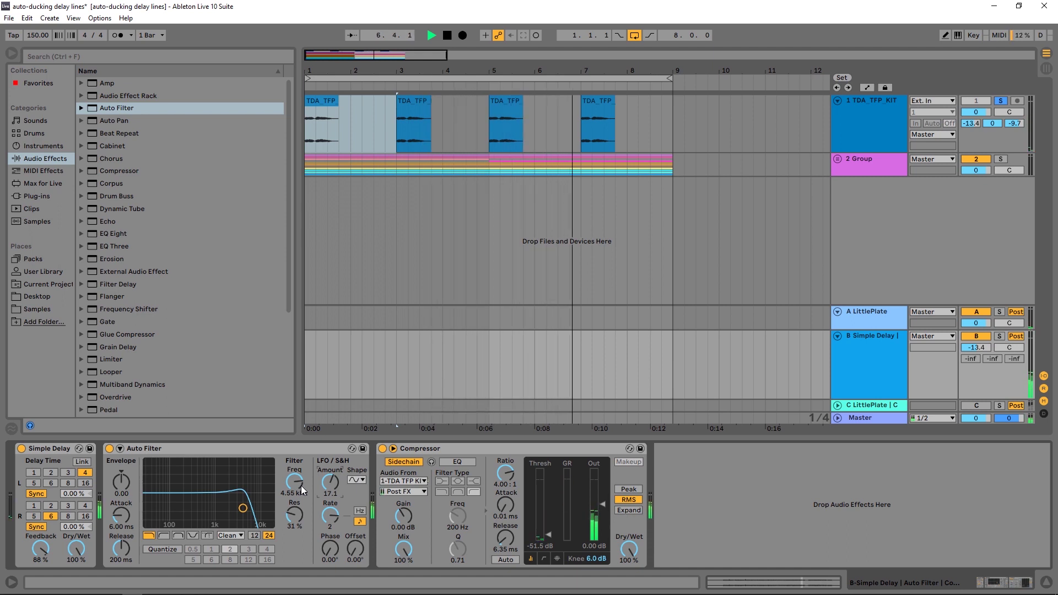
pyautogui.press('space')
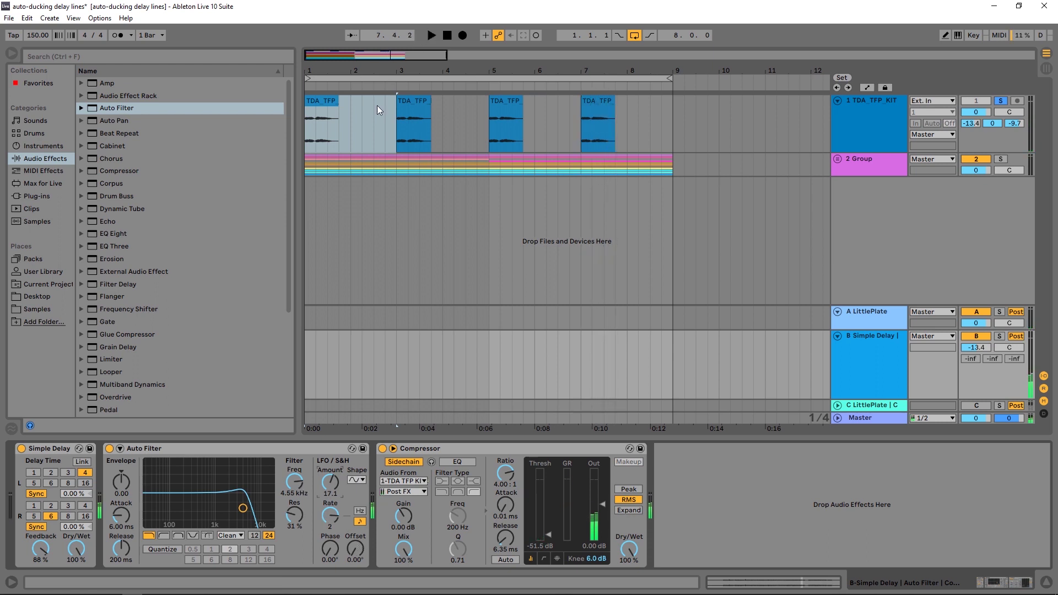
pyautogui.click(22, 449)
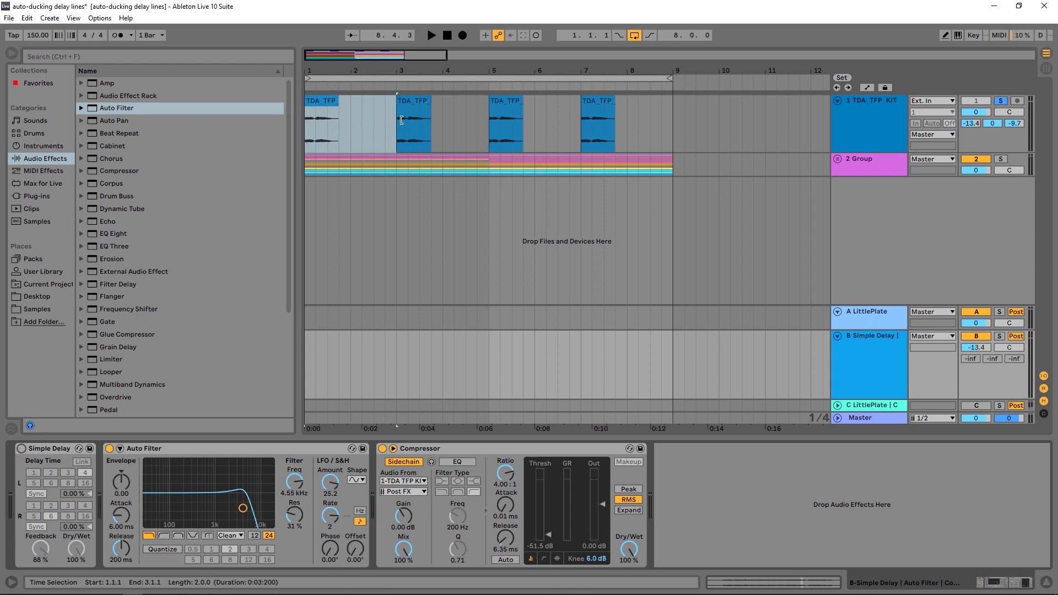
# - Set the Auto Filter's LFO offset to 283° while auditioning the delay with the Simple Delay on
pyautogui.moveTo(356, 548)
pyautogui.mouseDown()
pyautogui.moveTo(355, 536)
pyautogui.moveTo(355, 550)
pyautogui.mouseUp()
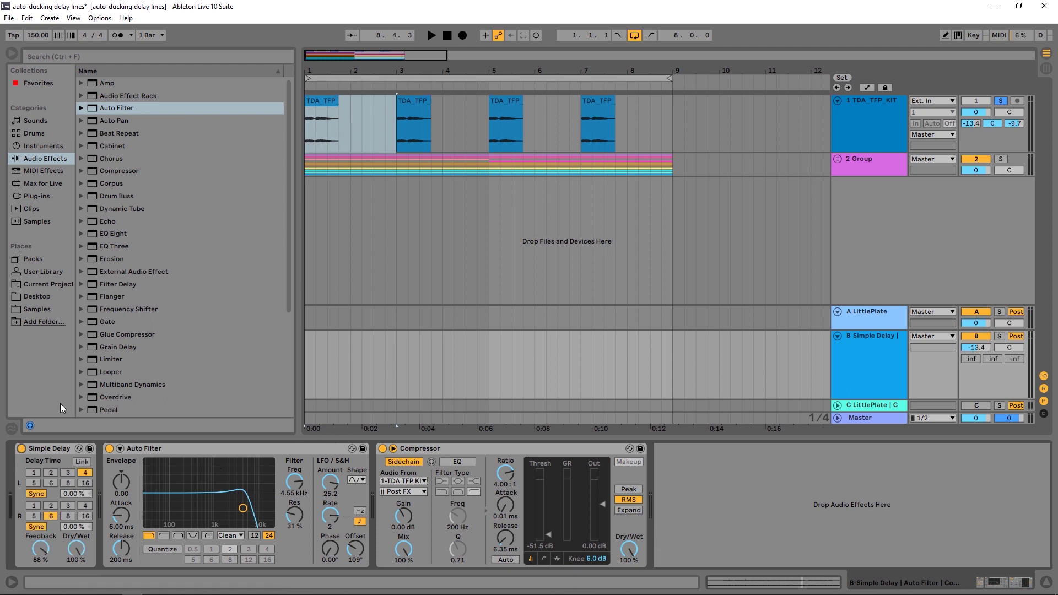
pyautogui.press('space')
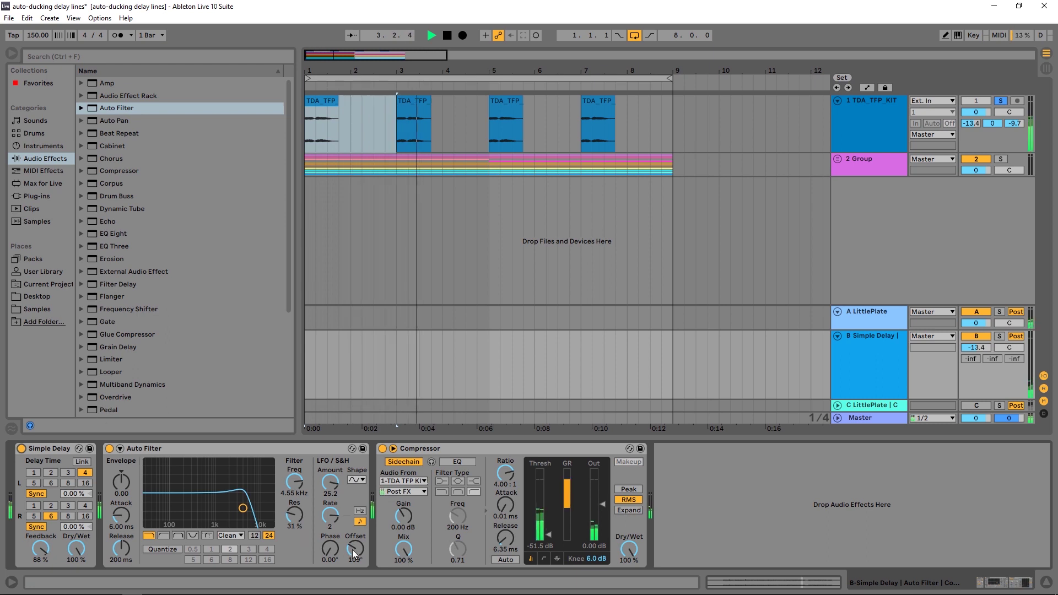
pyautogui.moveTo(352, 550); pyautogui.dragTo(355, 553)
pyautogui.press('space')
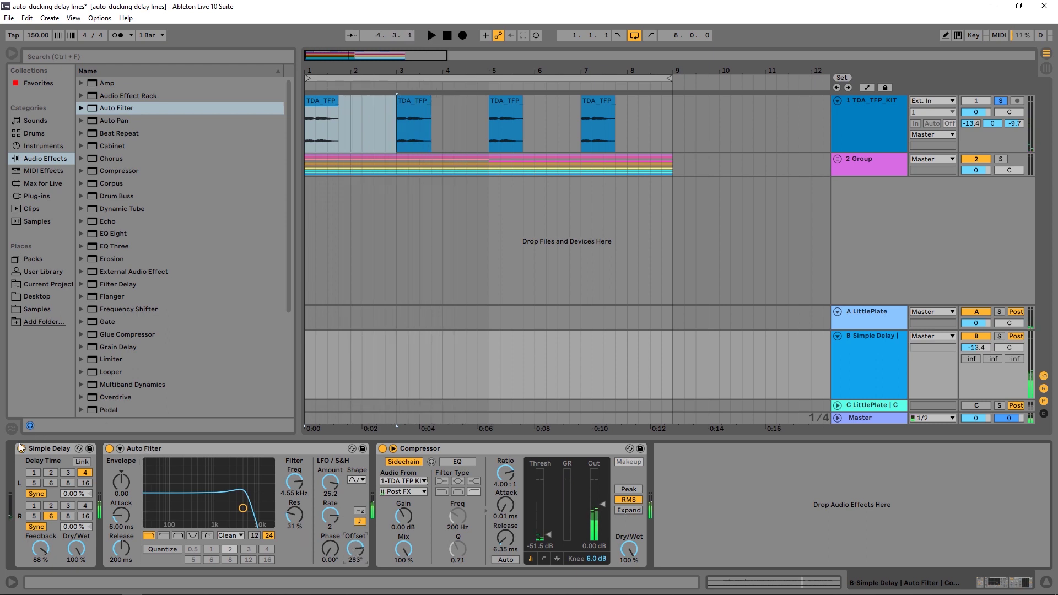
# - Audition the filtered, ducked delay, stop playback and clear the echoes by switching the Simple Delay off and on
pyautogui.press('space')
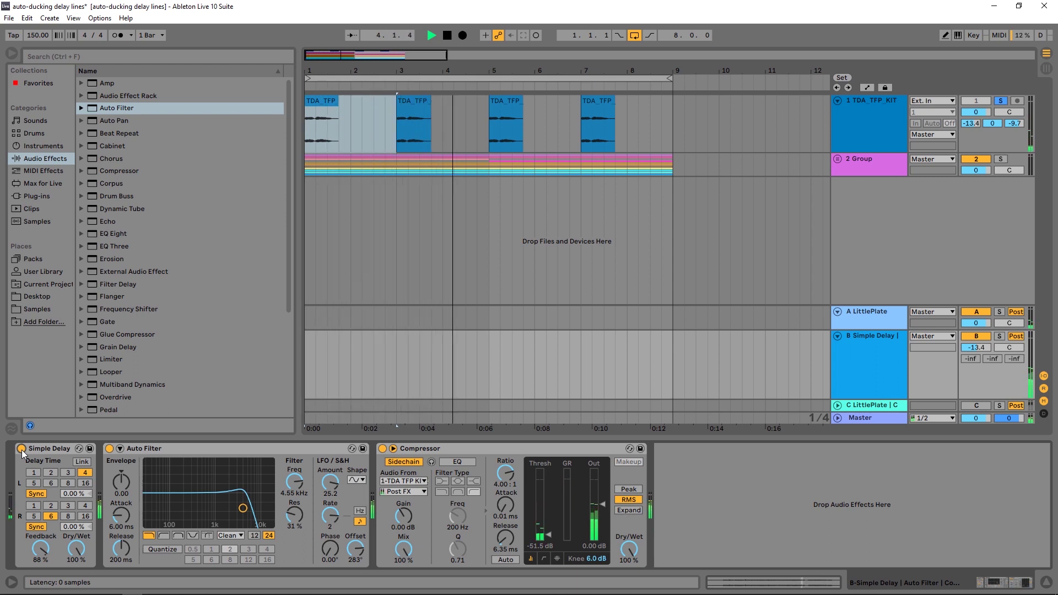
pyautogui.press('space')
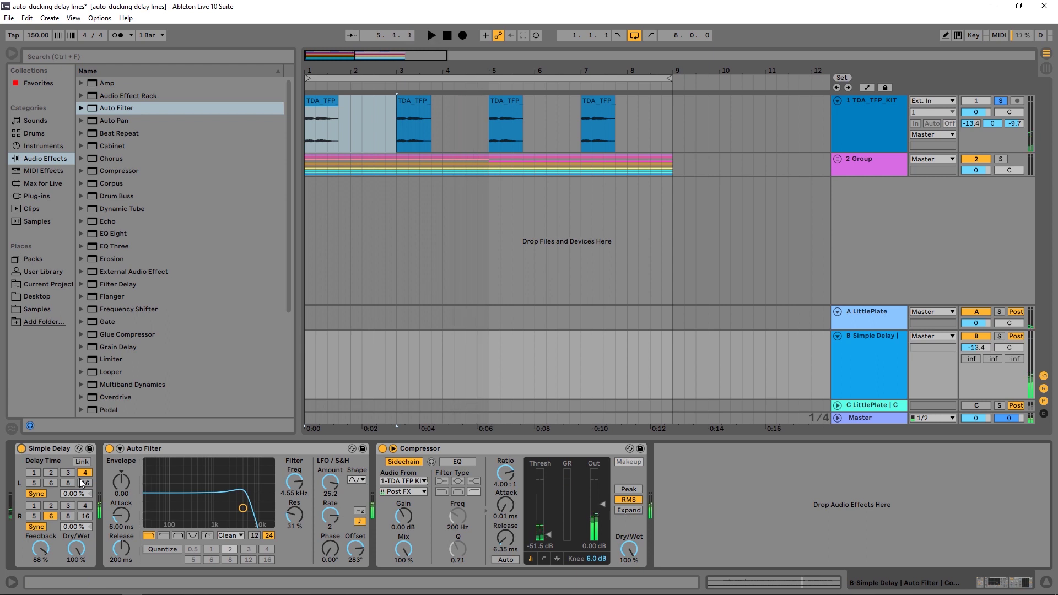
pyautogui.click(22, 449)
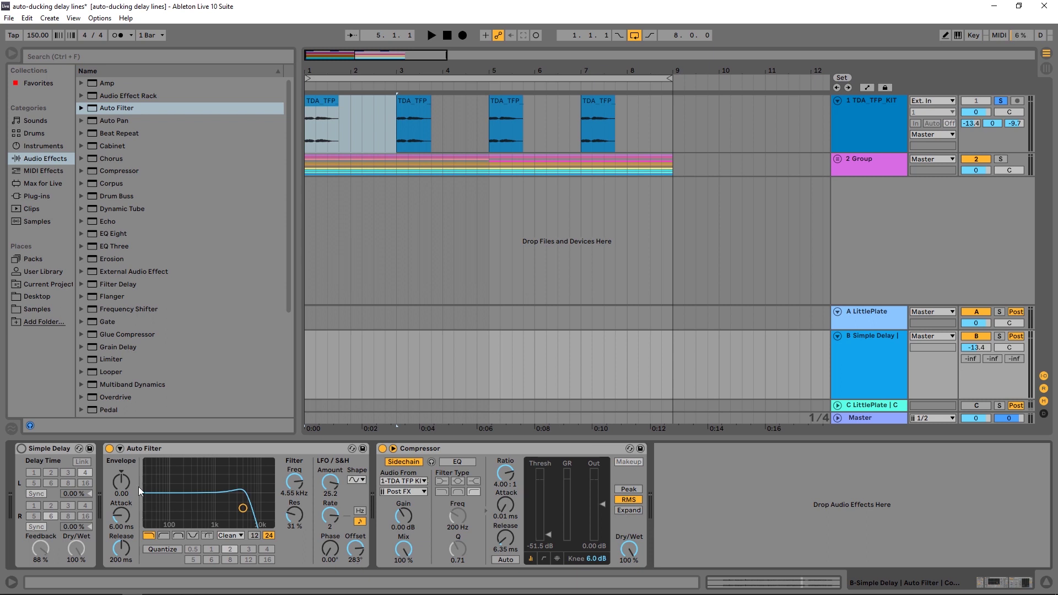
pyautogui.click(22, 448)
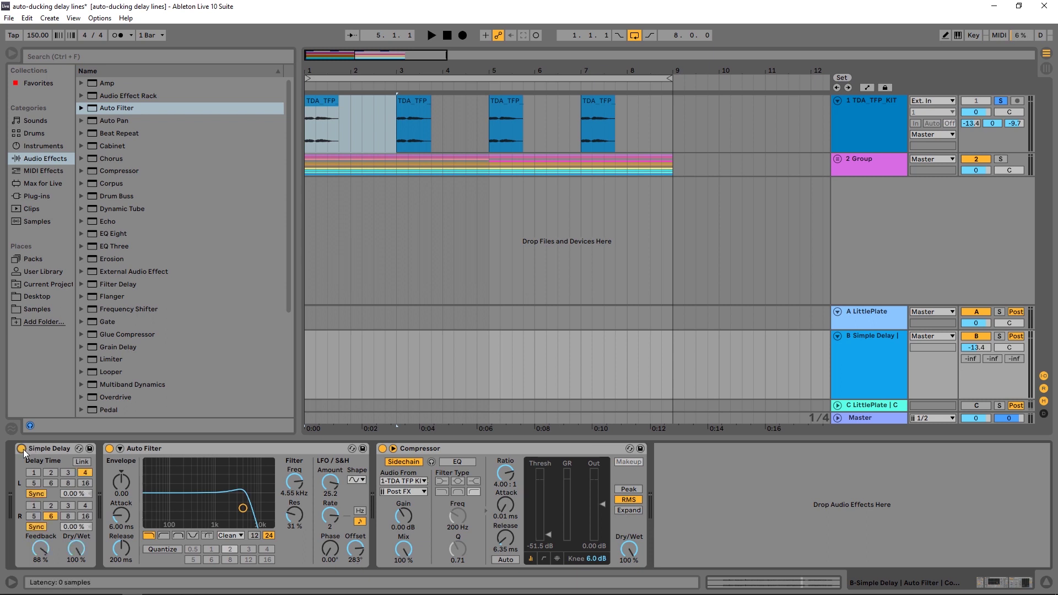
# - Unsolo the vocal track and audition the full mix, ending with playback stopped and the Simple Delay off
pyautogui.click(1001, 101)
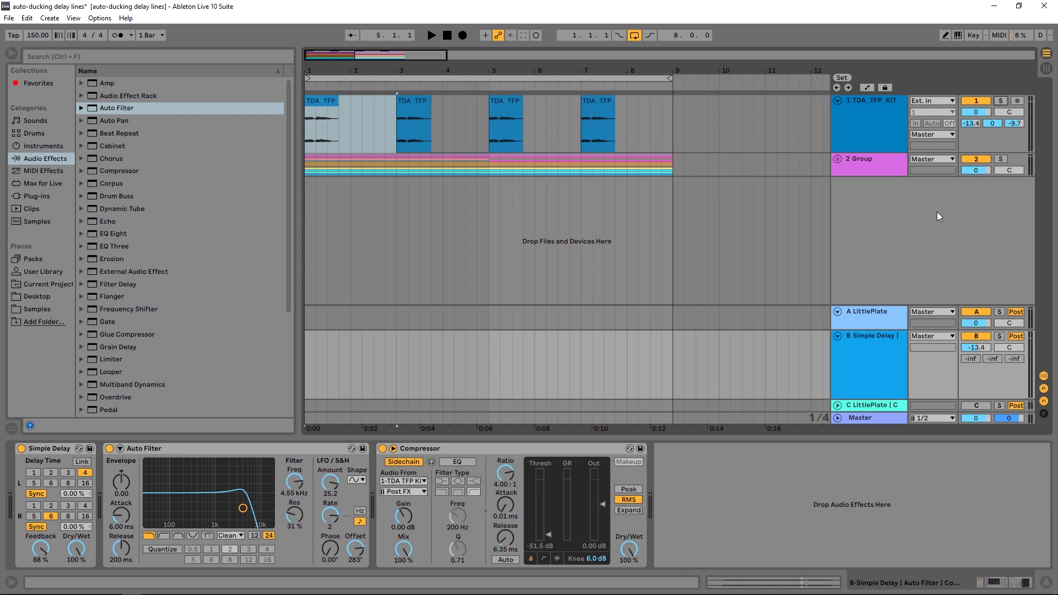
pyautogui.press('space')
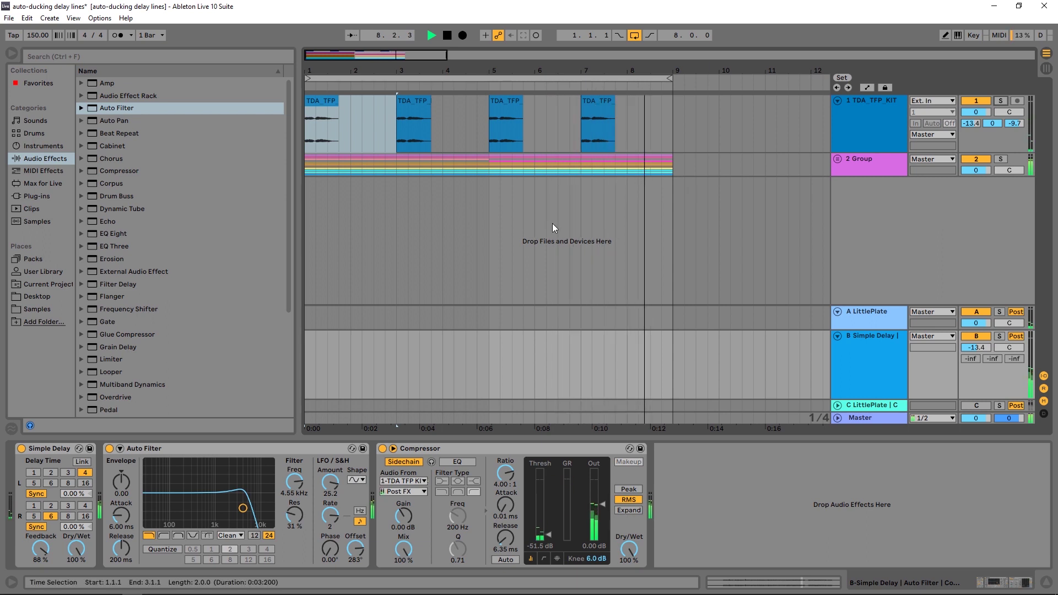
pyautogui.click(447, 34)
pyautogui.click(21, 448)
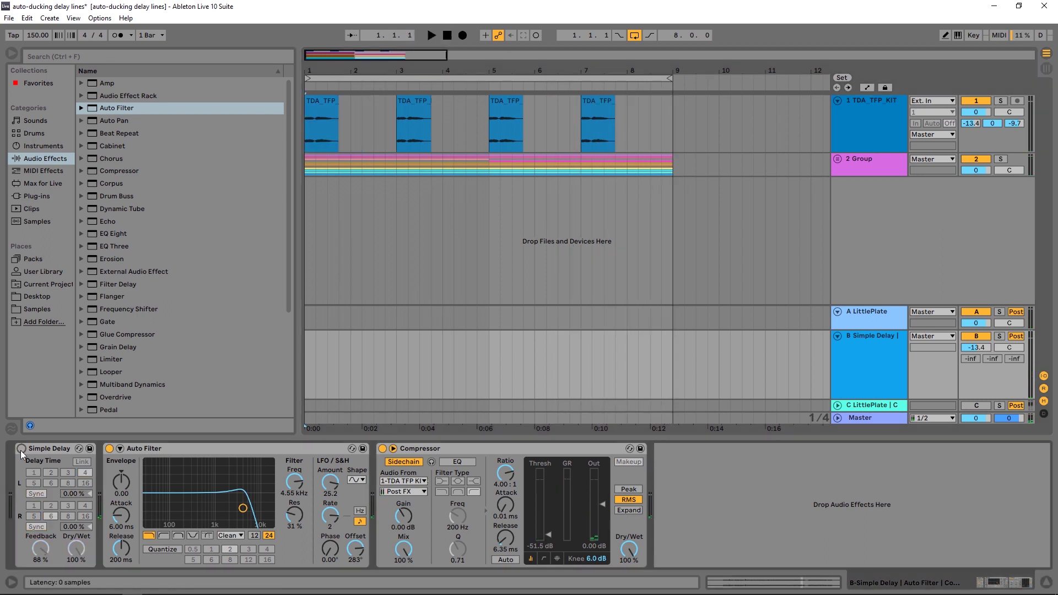